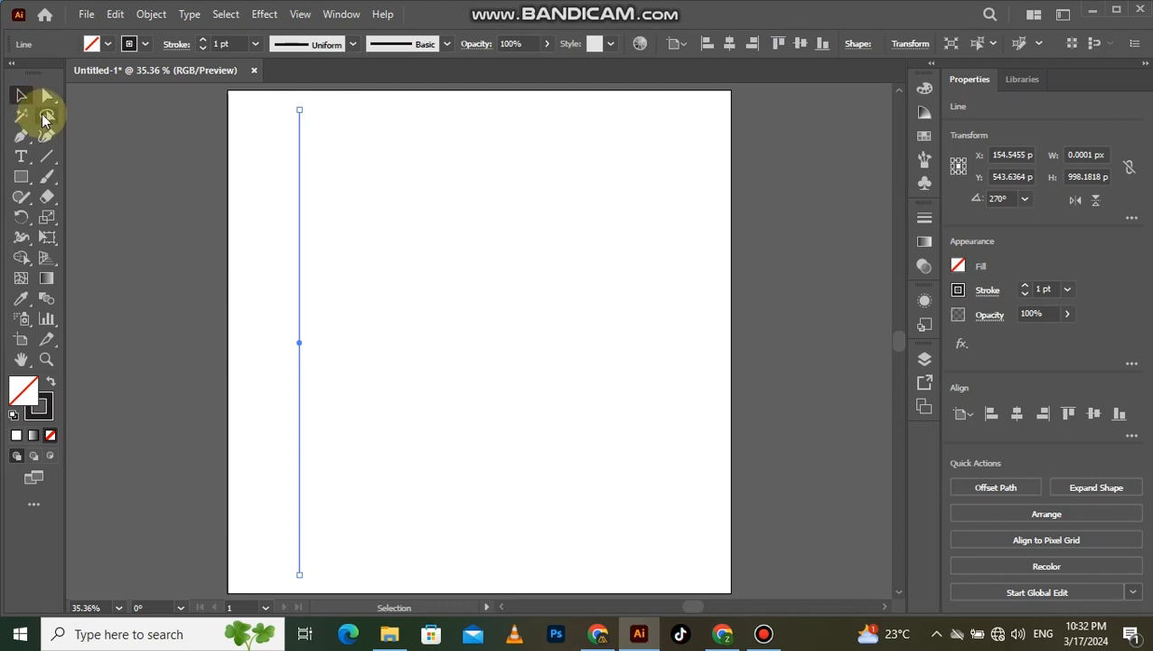
- Copy the vertical line about 47 px to the right and repeat the copy ten times to form evenly spaced lines
drag(301, 343, 323, 345)
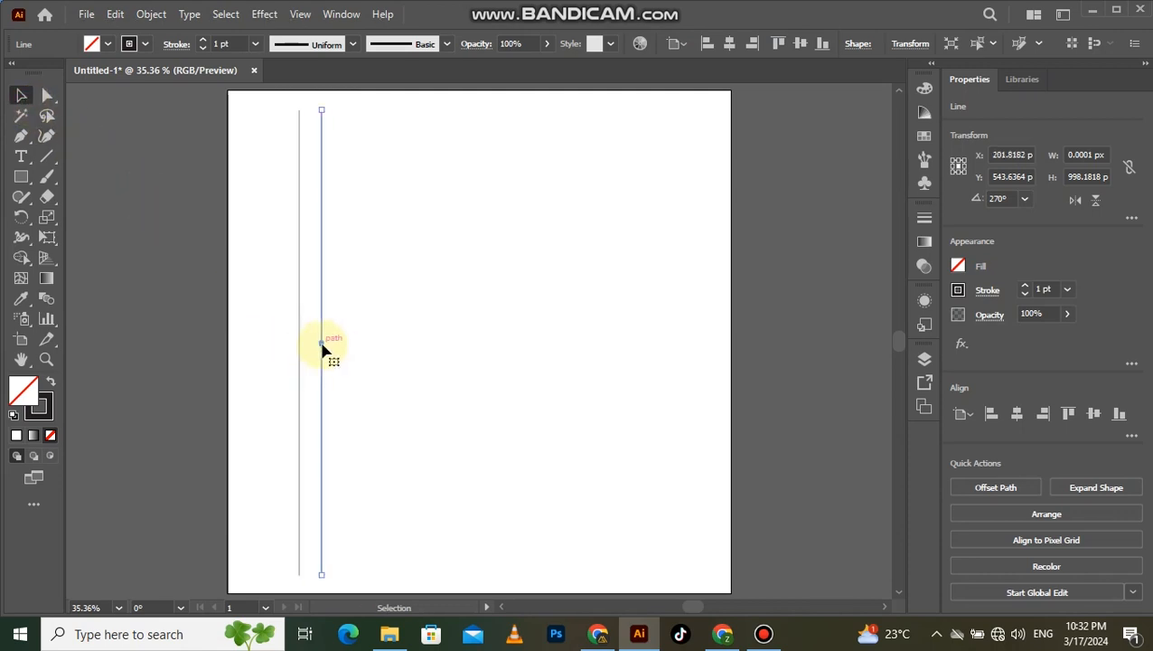
key(ctrl+d)
key(ctrl+d)
key(ctrl+d)
key(ctrl+d)
key(ctrl+d)
key(ctrl+d)
key(ctrl+d)
key(ctrl+d)
key(ctrl+d)
key(ctrl+d)
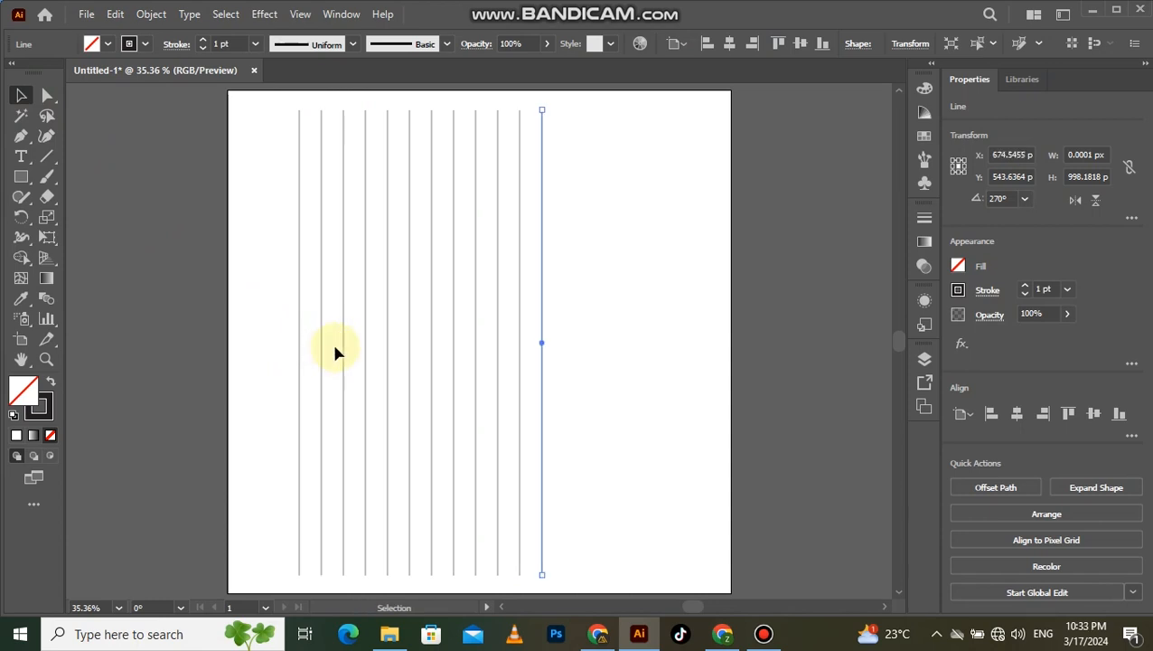
- Group all the vertical lines and center the group horizontally and vertically on the artboard
drag(302, 350, 290, 354)
right_click(407, 321)
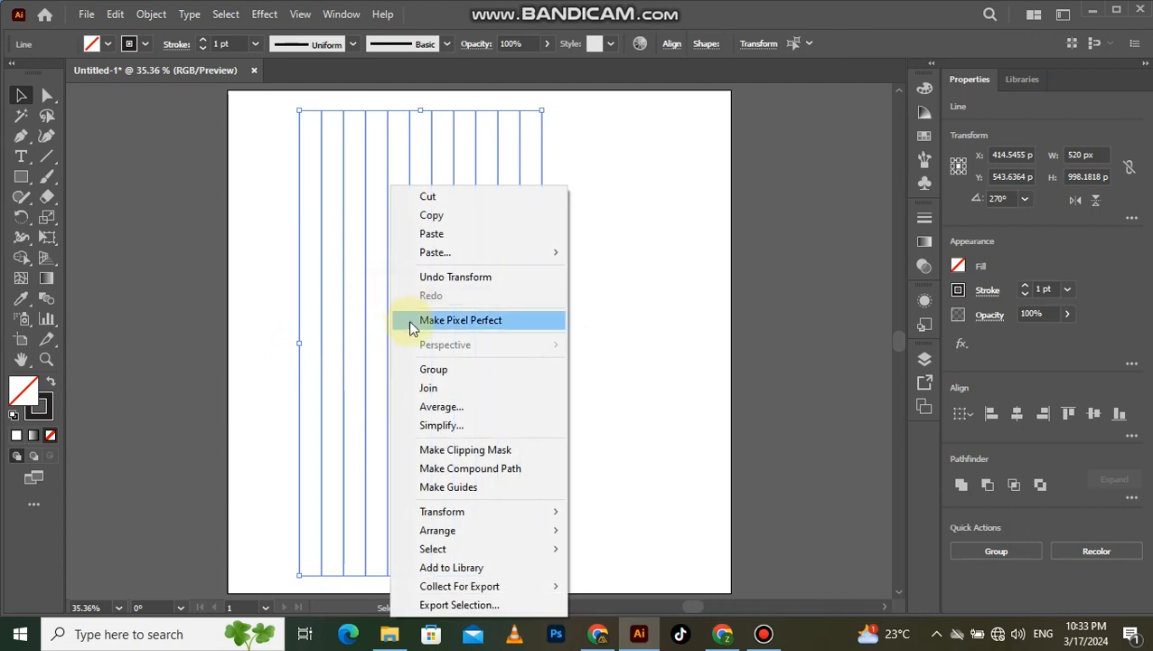
click(435, 370)
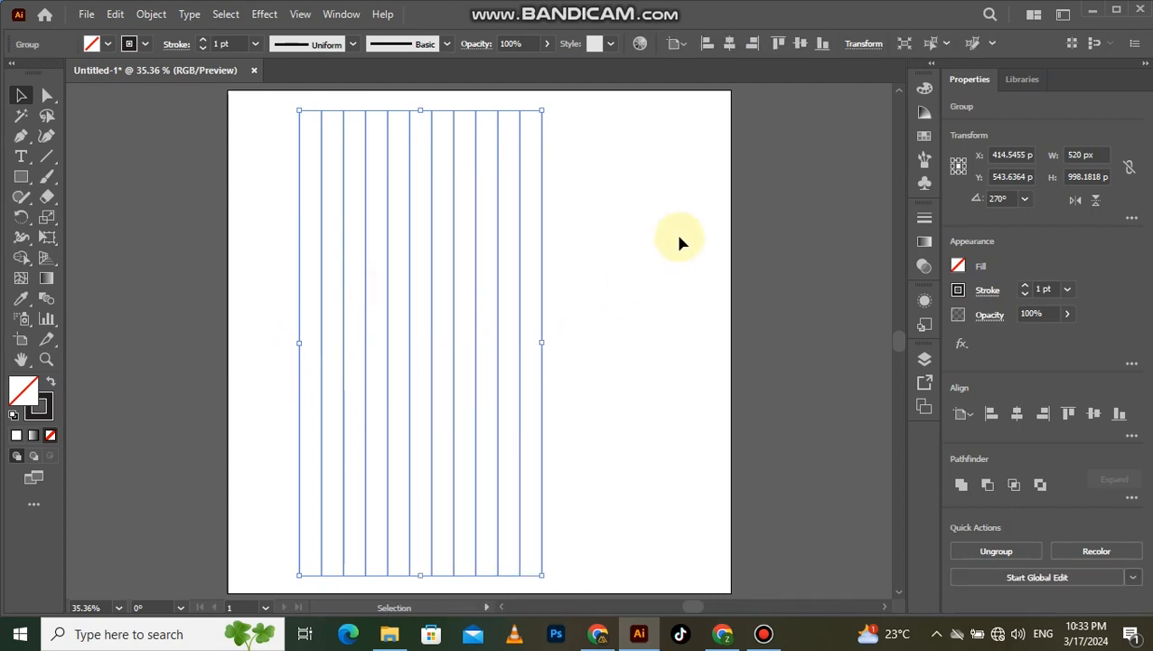
click(734, 50)
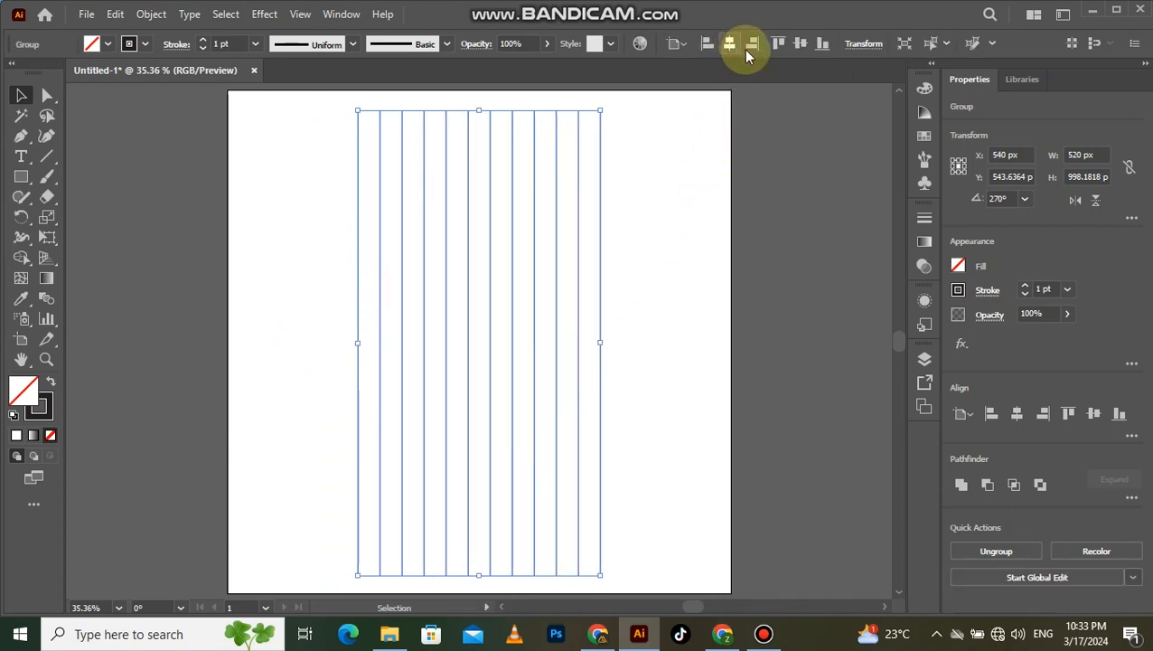
click(799, 50)
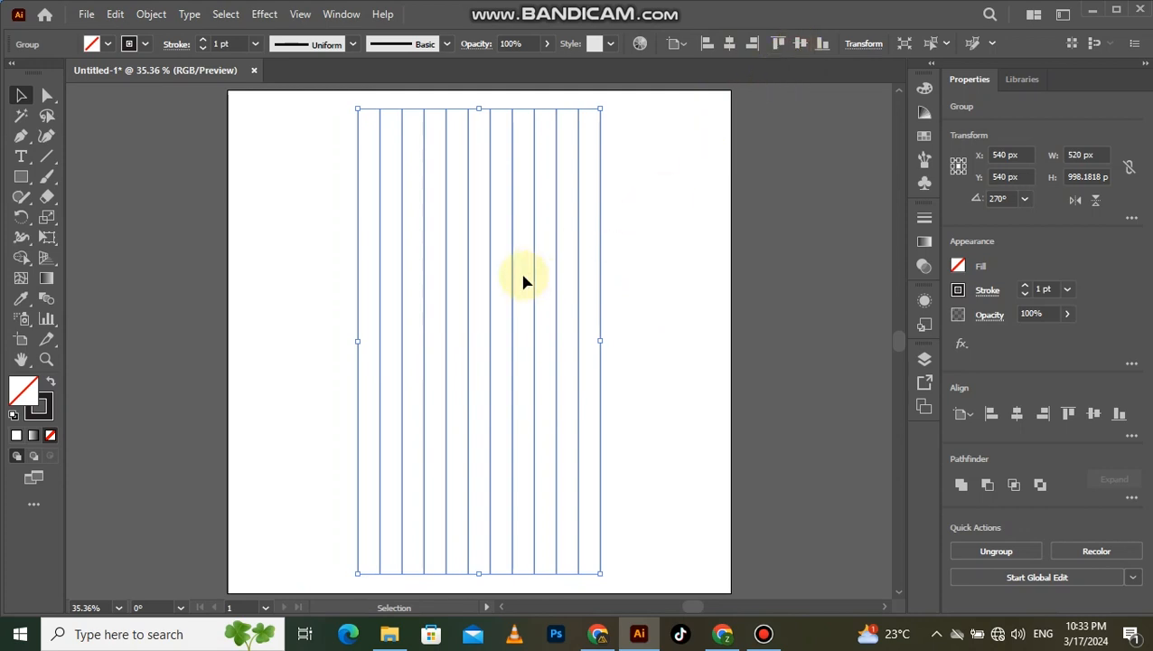
- Create a copy of the line group rotated by 60°
right_click(487, 295)
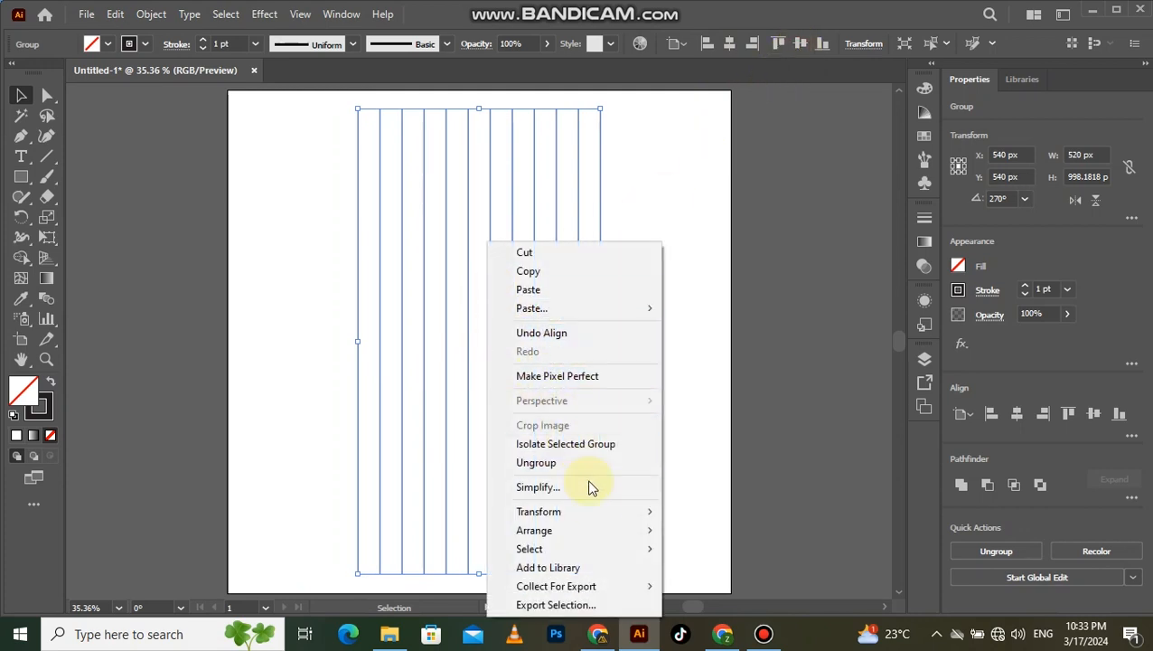
mouse_move(606, 511)
click(704, 407)
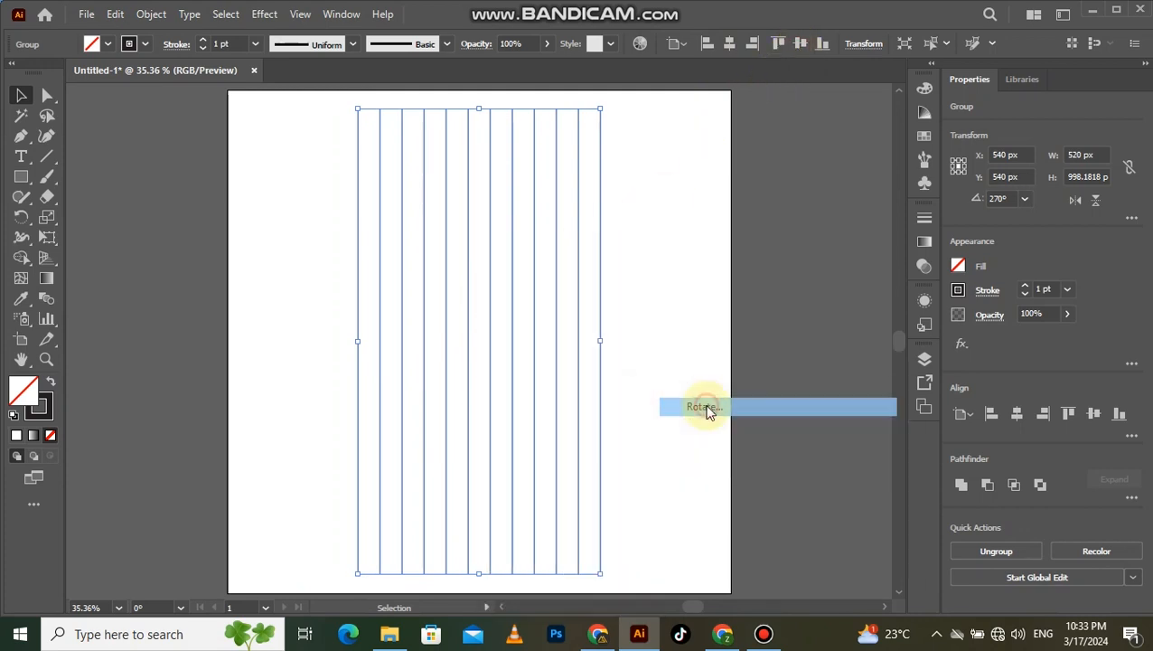
text(60)
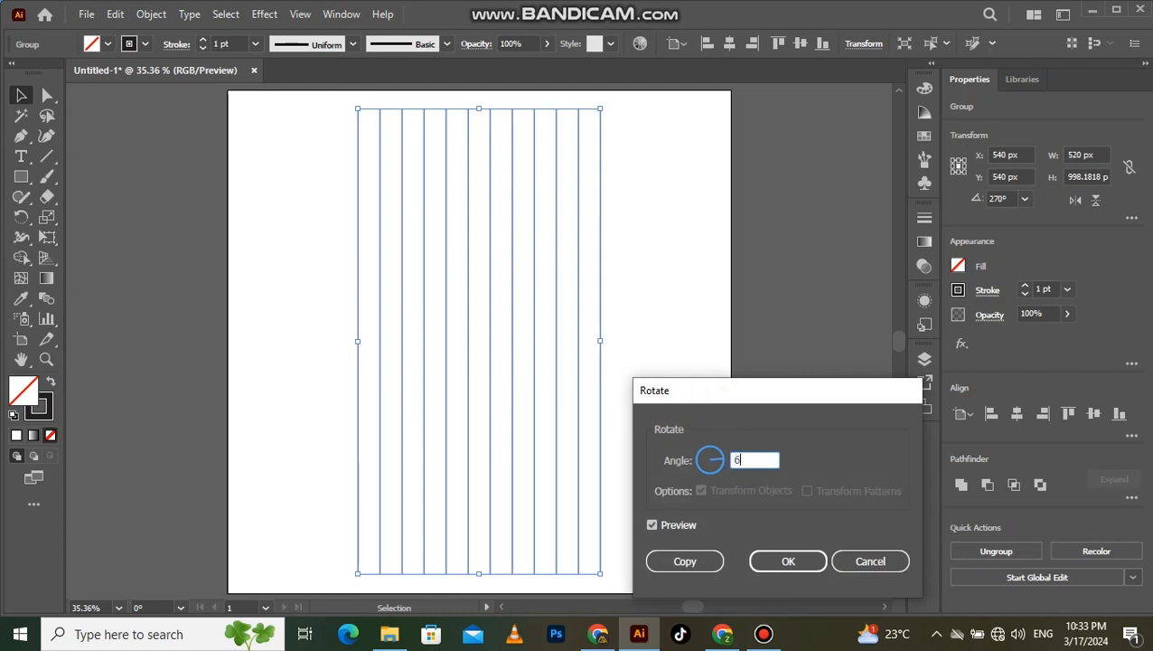
click(685, 561)
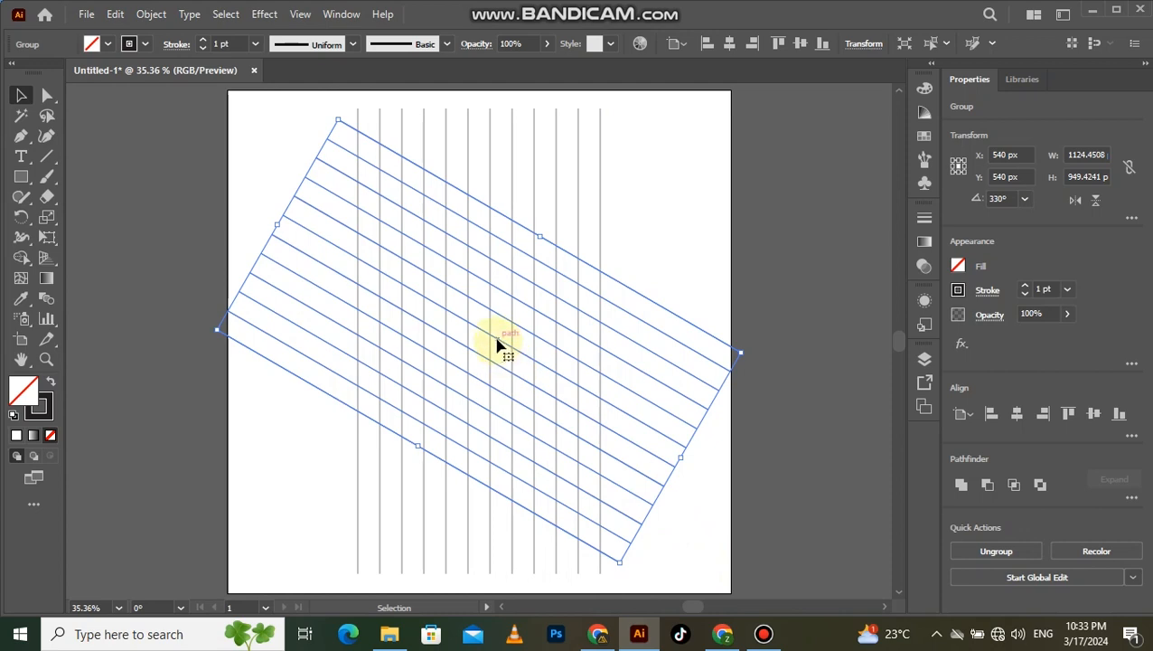
- Reflect the rotated line group across the vertical axis as a copy, completing the isometric grid, and deselect it
right_click(497, 344)
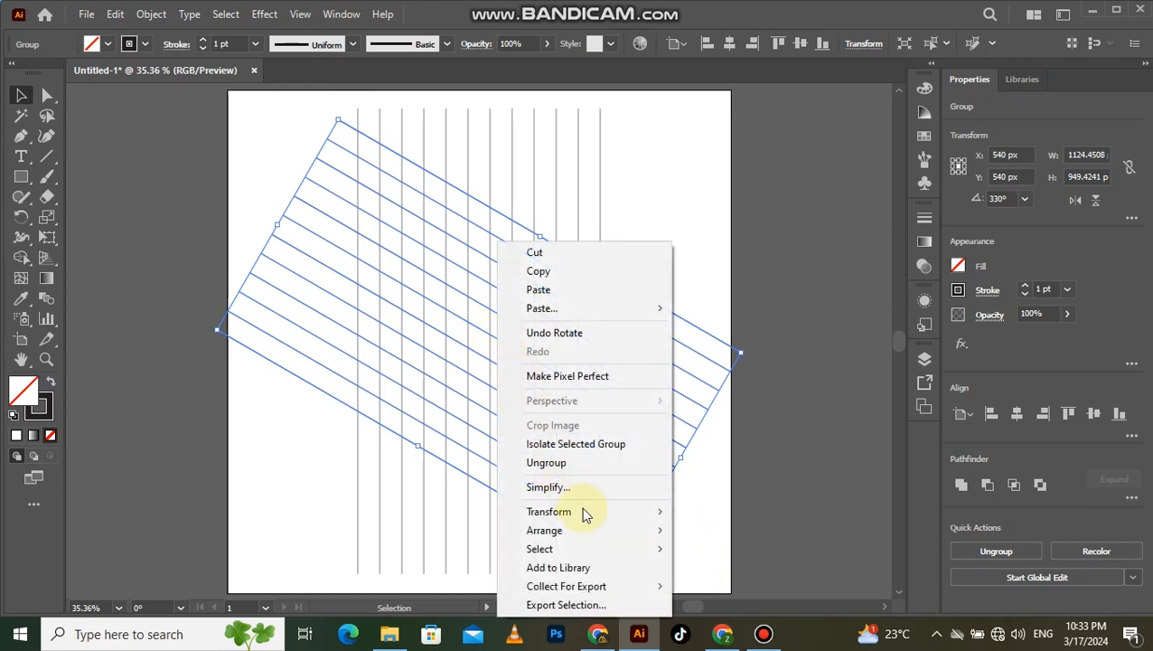
mouse_move(587, 513)
click(714, 425)
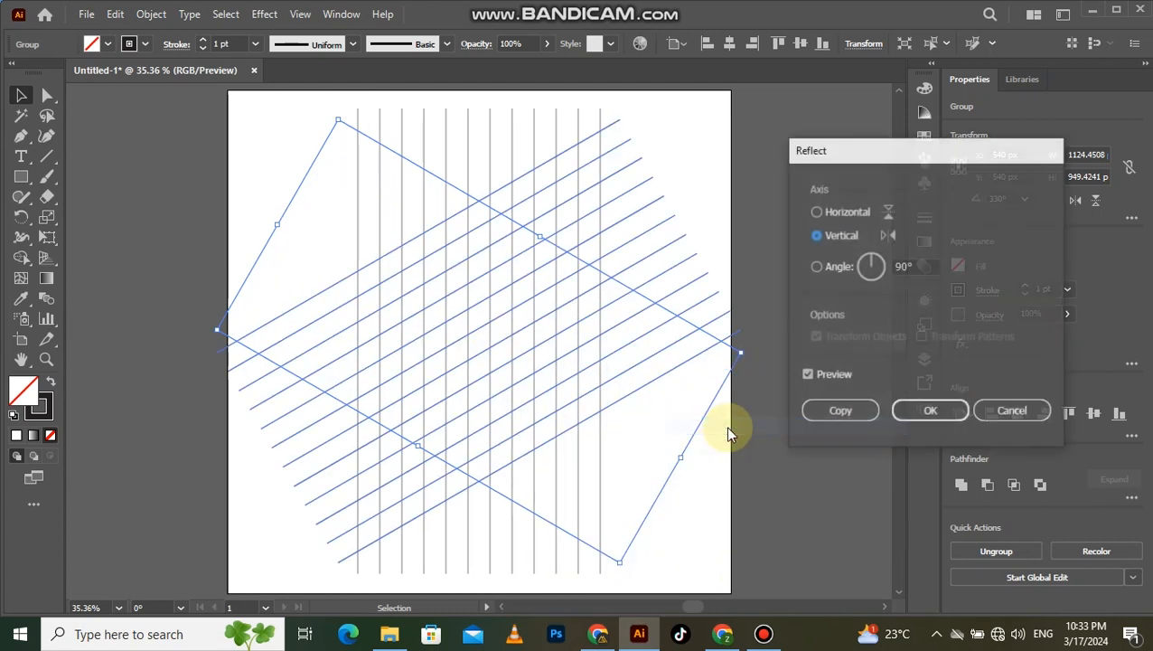
click(820, 410)
click(693, 187)
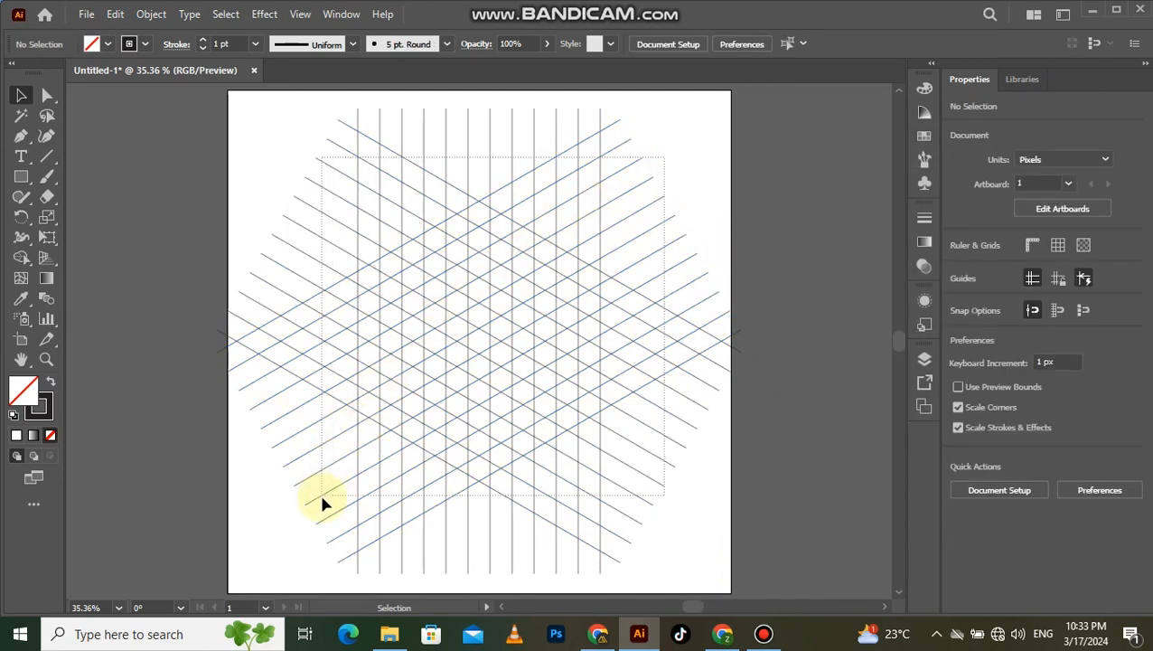
- Select the whole grid, swap to a black fill without stroke, and merge cells with Shape Builder into the hexagon frame's two upper sides
key(ctrl+a)
click(21, 258)
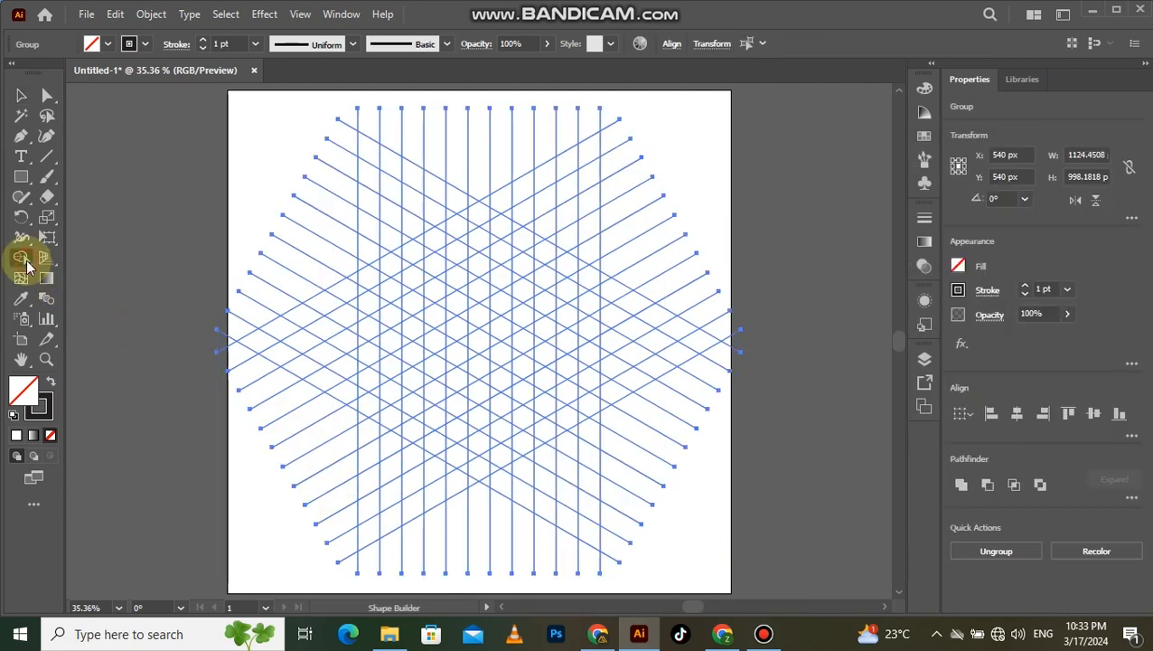
click(54, 383)
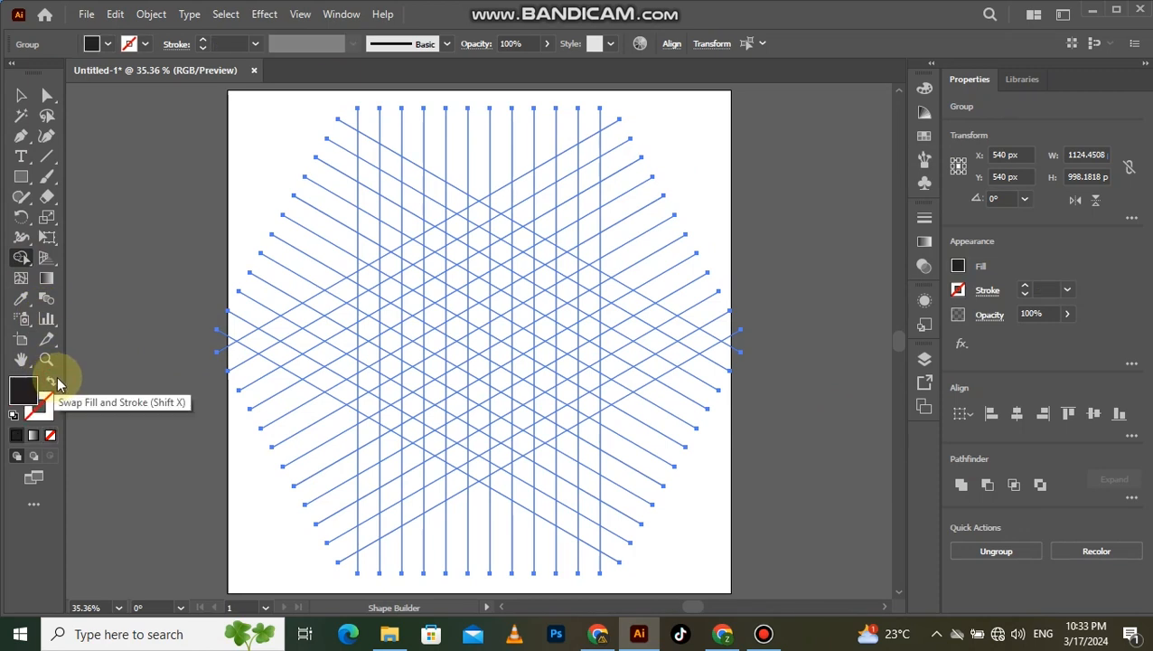
scroll(485, 294, up, 2)
scroll(489, 294, down, 1)
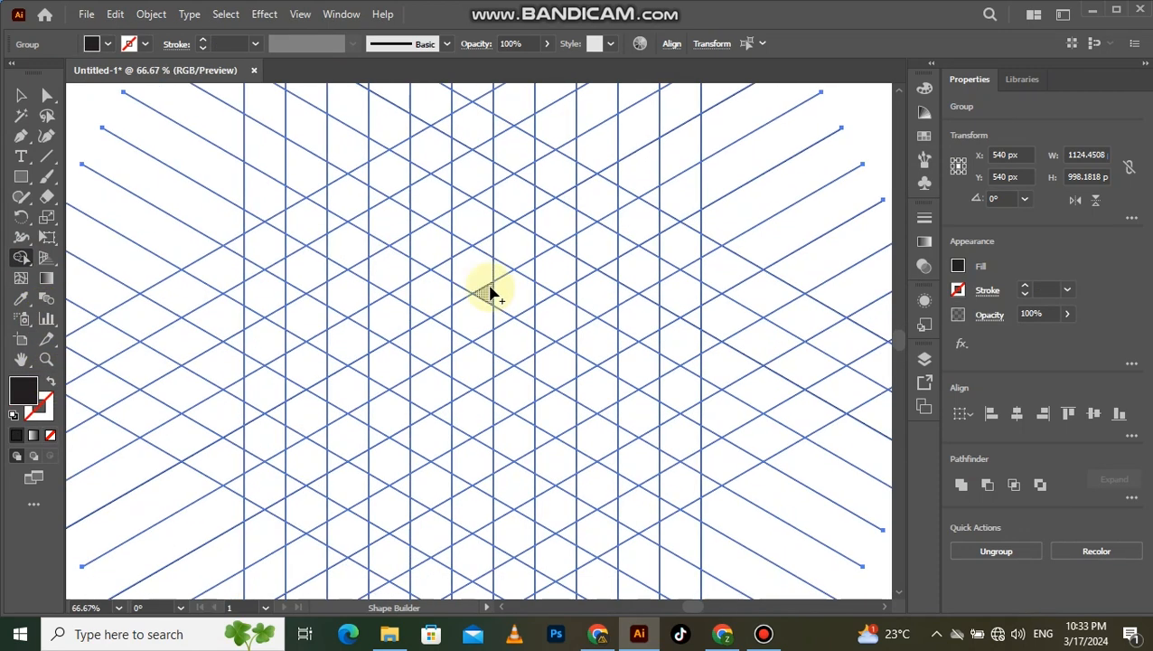
mouse_move(466, 142)
mouse_down()
mouse_move(283, 240)
mouse_move(258, 270)
mouse_up()
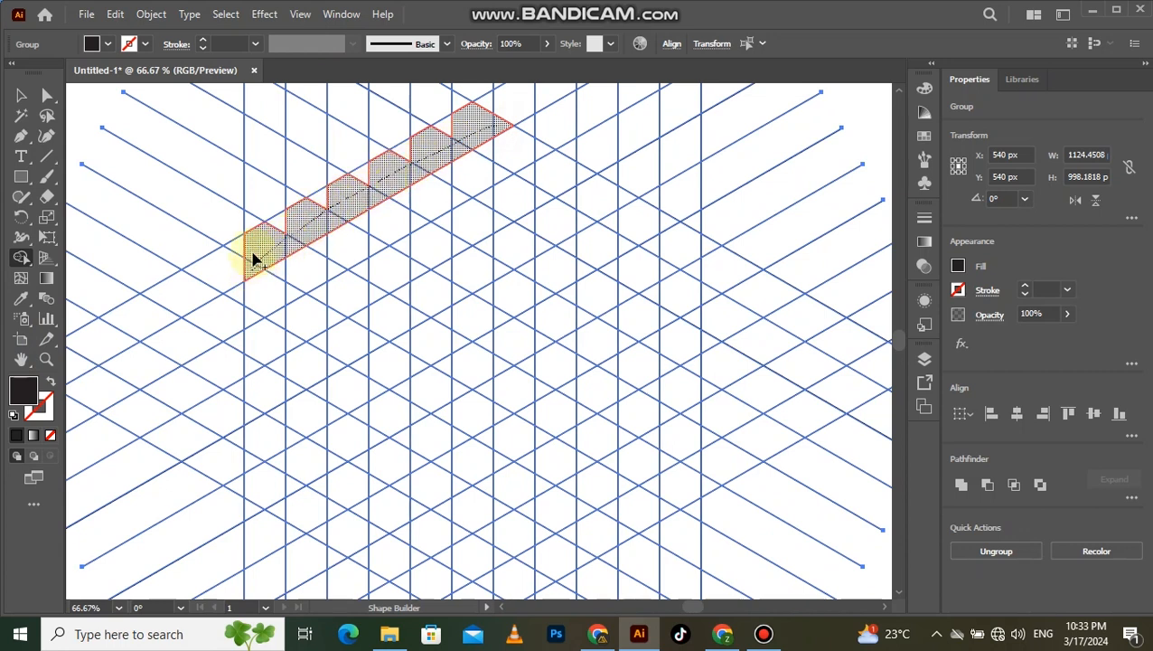
mouse_move(370, 183)
mouse_down()
mouse_move(461, 127)
mouse_move(689, 267)
mouse_move(665, 224)
mouse_move(533, 157)
mouse_up()
scroll(662, 260, down, 1)
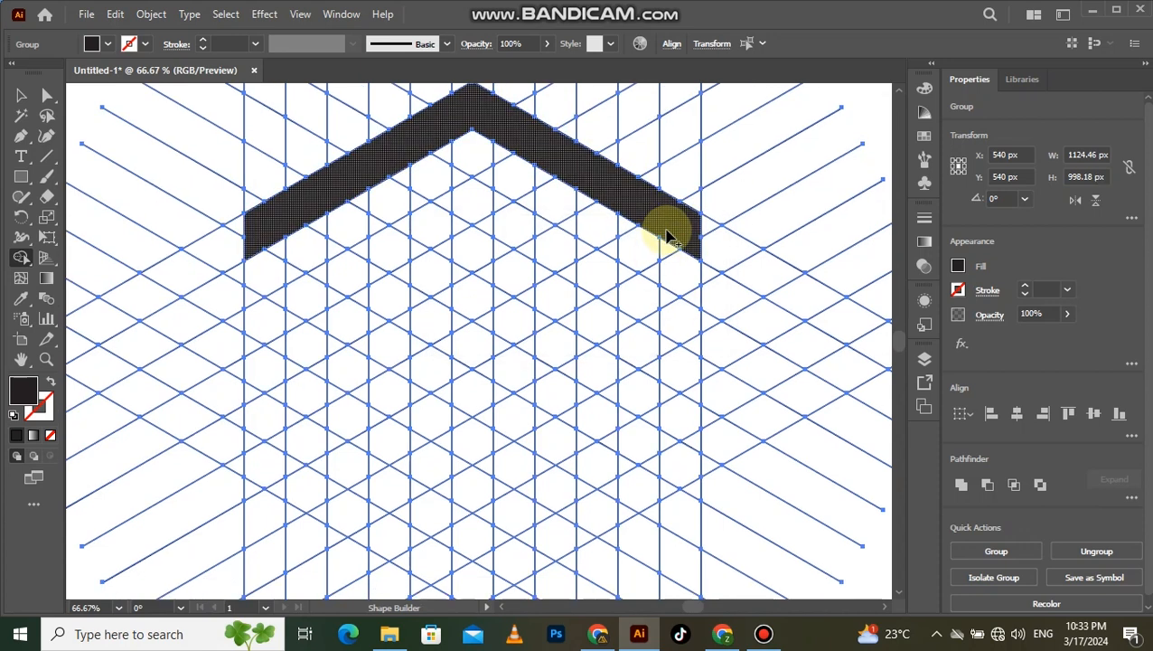
- Merge grid cells along the right, lower and left edges to close the black hexagon frame
mouse_move(670, 270)
mouse_down()
mouse_move(664, 489)
mouse_move(689, 430)
mouse_move(689, 305)
mouse_up()
scroll(664, 391, down, 2)
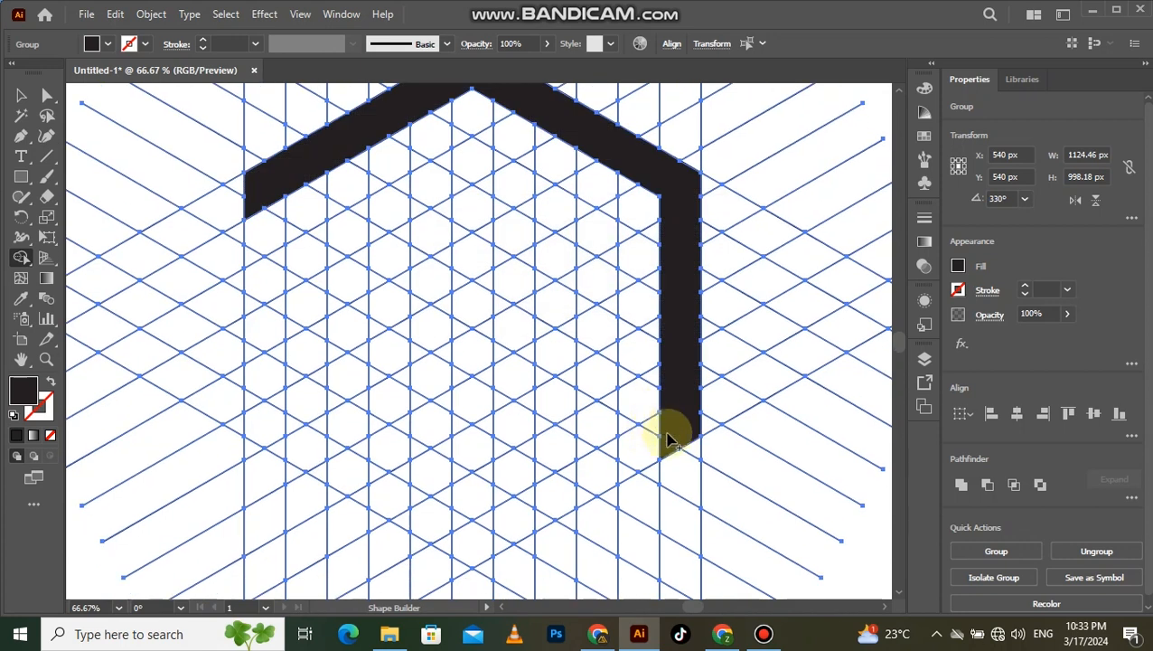
mouse_move(667, 436)
mouse_down()
mouse_move(461, 544)
mouse_move(511, 535)
mouse_move(633, 470)
mouse_up()
drag(275, 201, 263, 419)
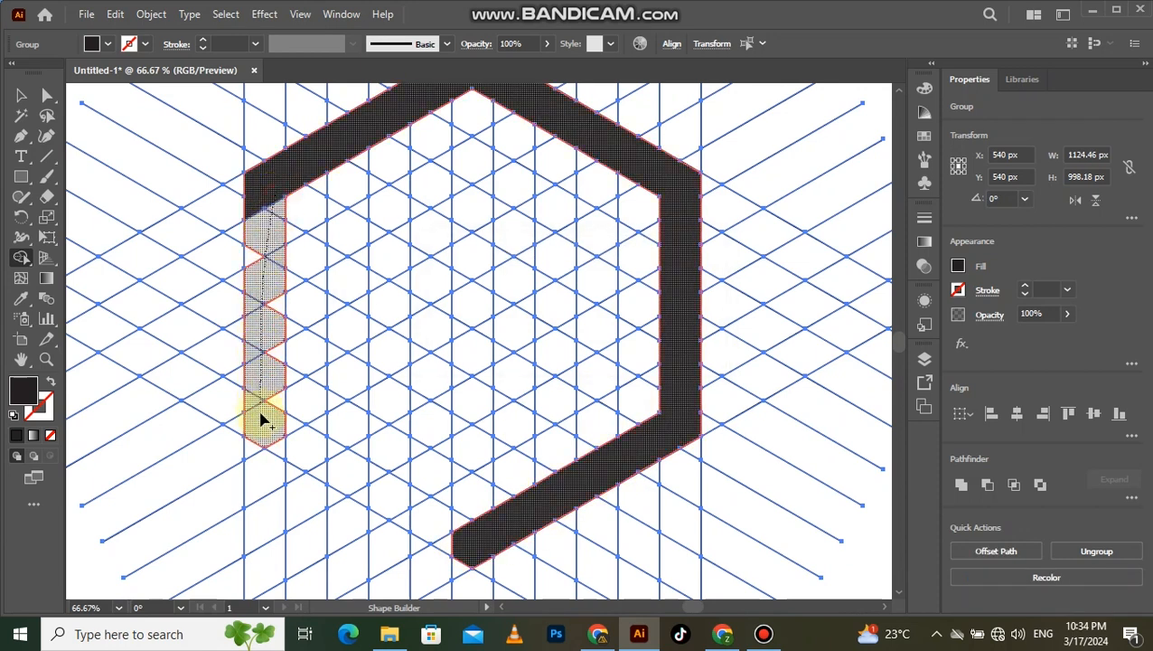
mouse_move(281, 359)
mouse_down()
mouse_move(279, 296)
mouse_move(258, 255)
mouse_up()
mouse_move(281, 437)
mouse_down()
mouse_move(454, 540)
mouse_move(417, 509)
mouse_up()
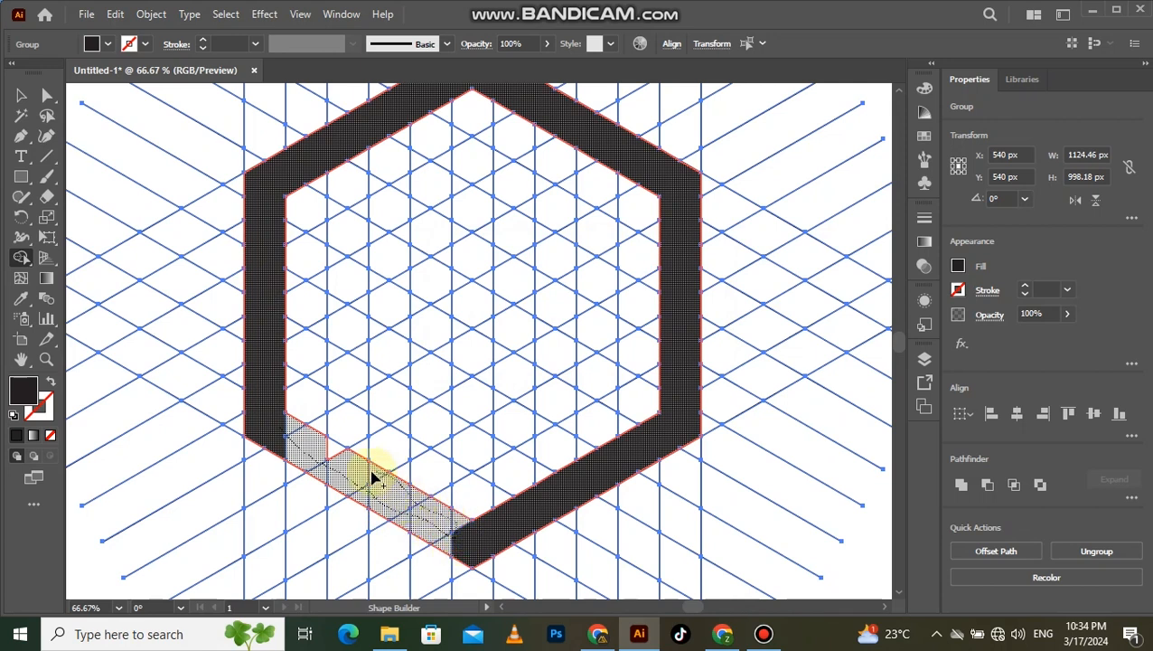
drag(335, 459, 327, 452)
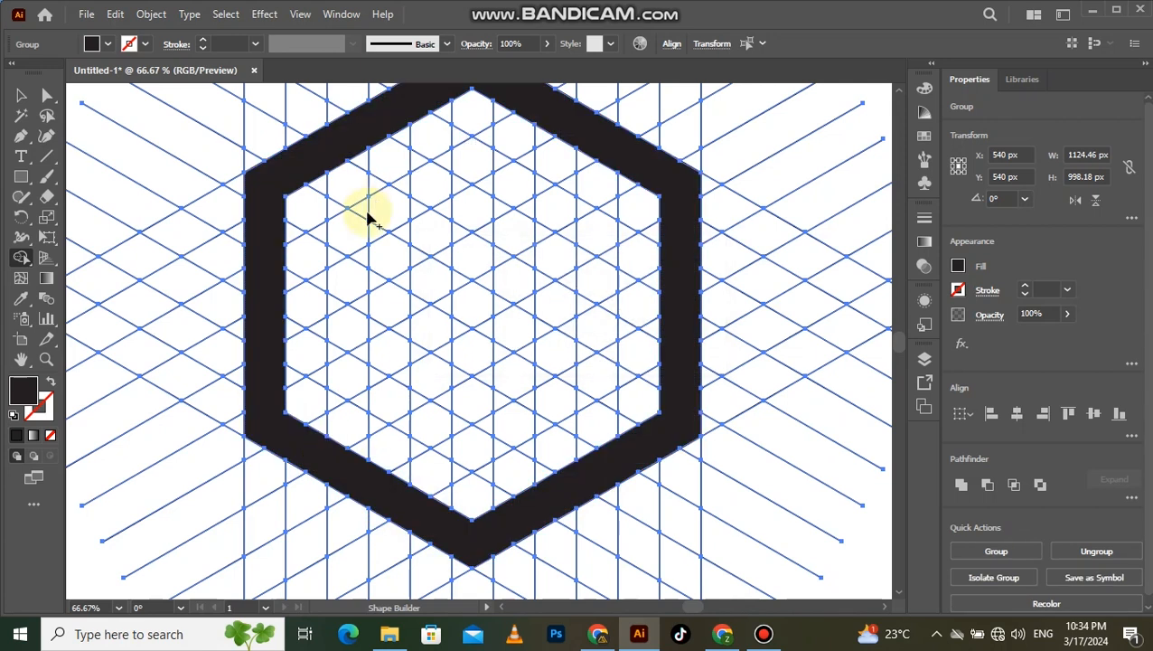
- Merge grid cells inside the hexagon's left half into the letter J's vertical stem and lower hook
mouse_move(441, 184)
mouse_down()
mouse_move(432, 217)
mouse_move(442, 450)
mouse_move(423, 418)
mouse_move(423, 213)
mouse_up()
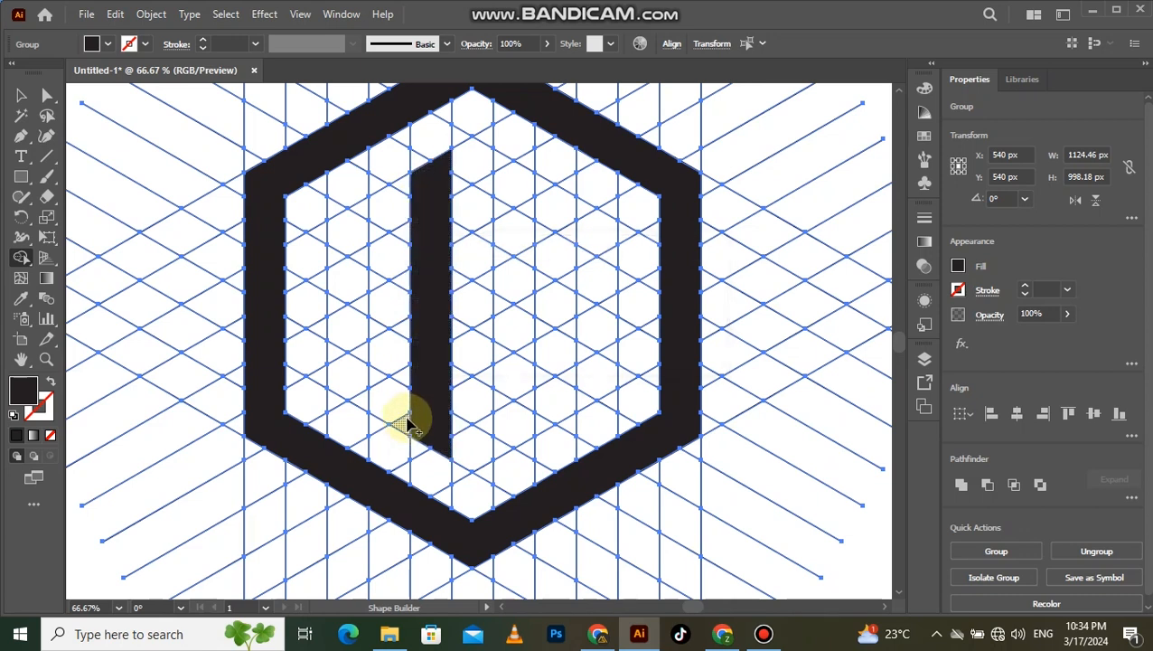
drag(373, 398, 352, 368)
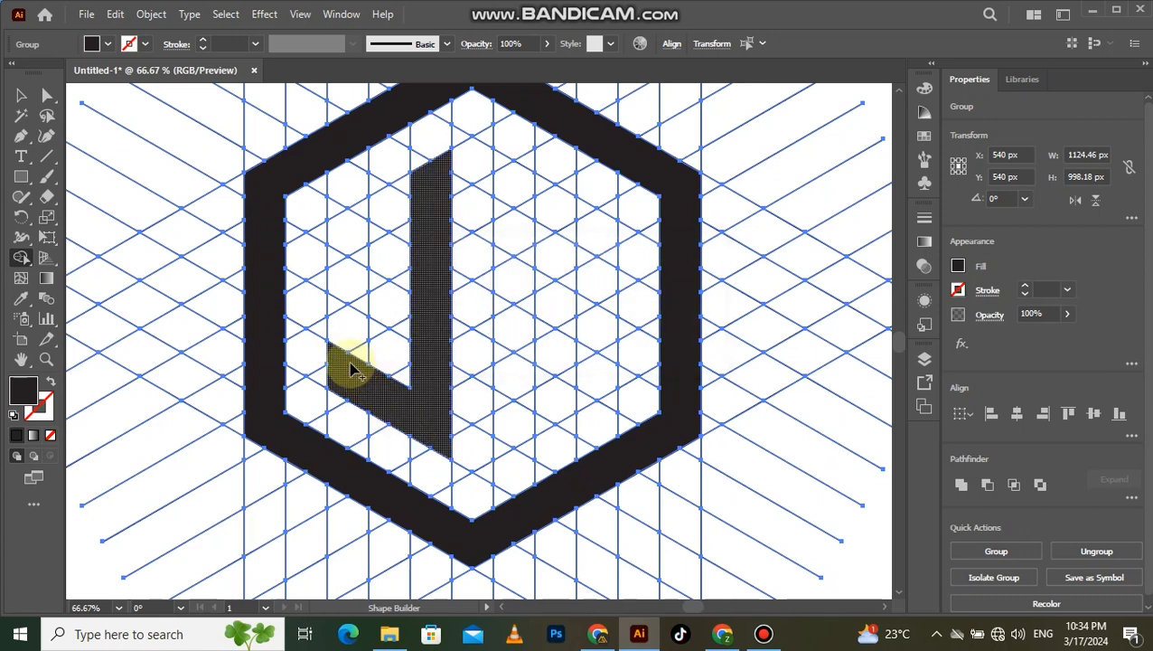
click(337, 309)
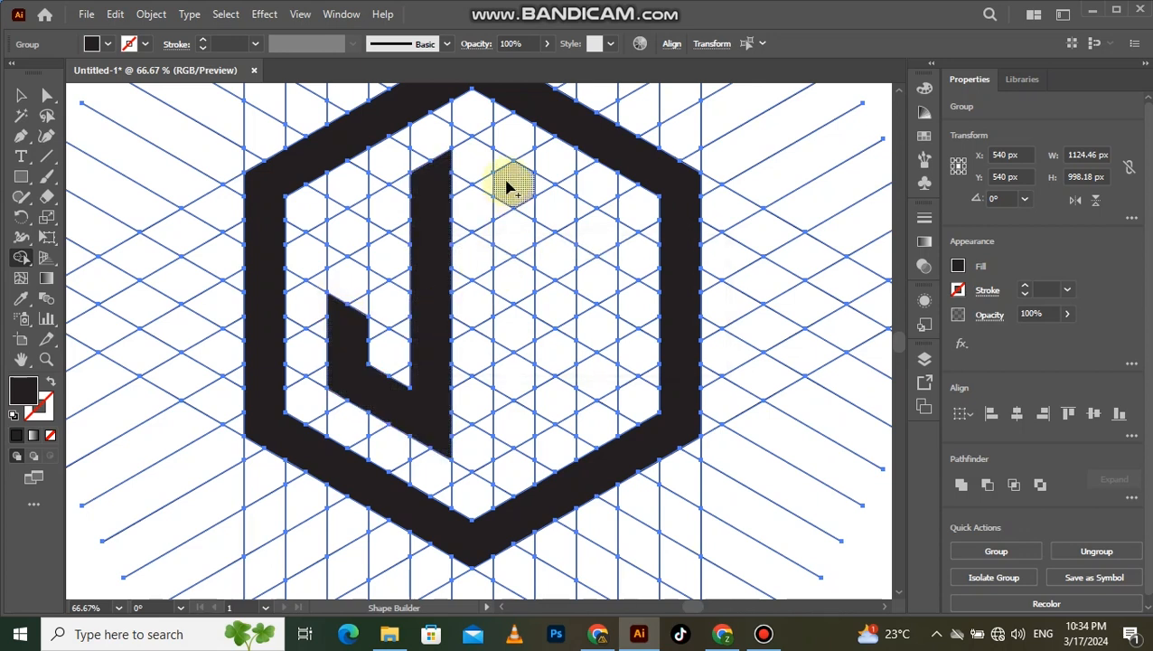
- Merge grid cells inside the hexagon's right half into a letter F with a stem and two slanted arms
mouse_move(502, 164)
mouse_down()
mouse_move(513, 258)
mouse_move(499, 434)
mouse_up()
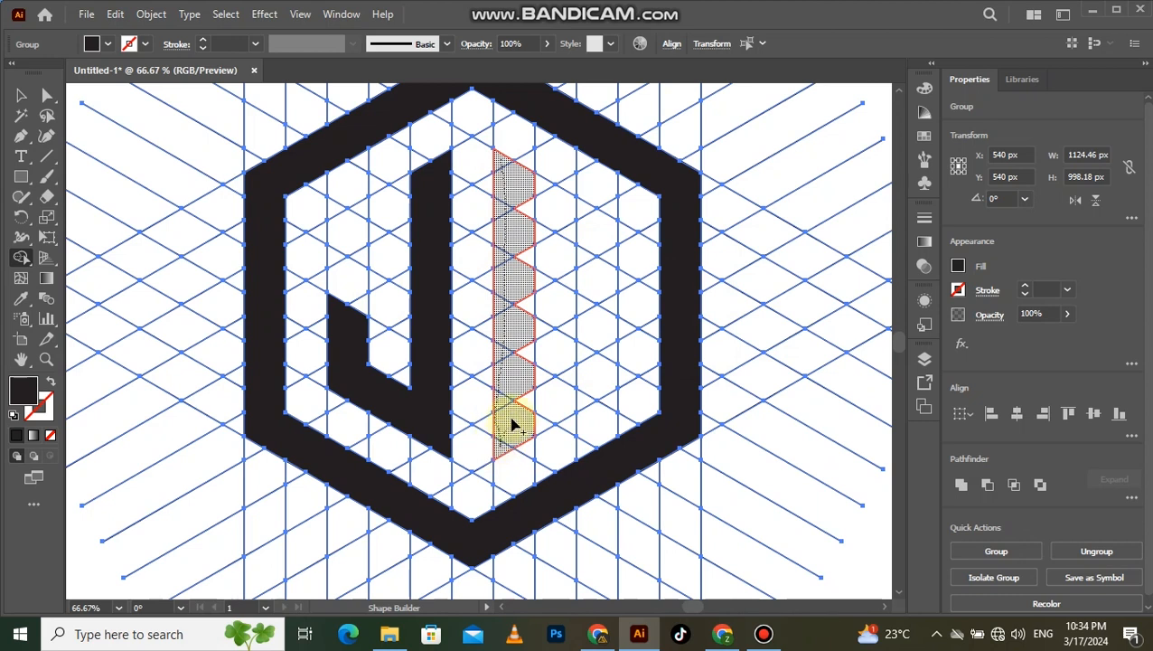
mouse_move(525, 386)
mouse_down()
mouse_move(525, 203)
mouse_move(563, 203)
mouse_move(608, 255)
mouse_move(579, 219)
mouse_up()
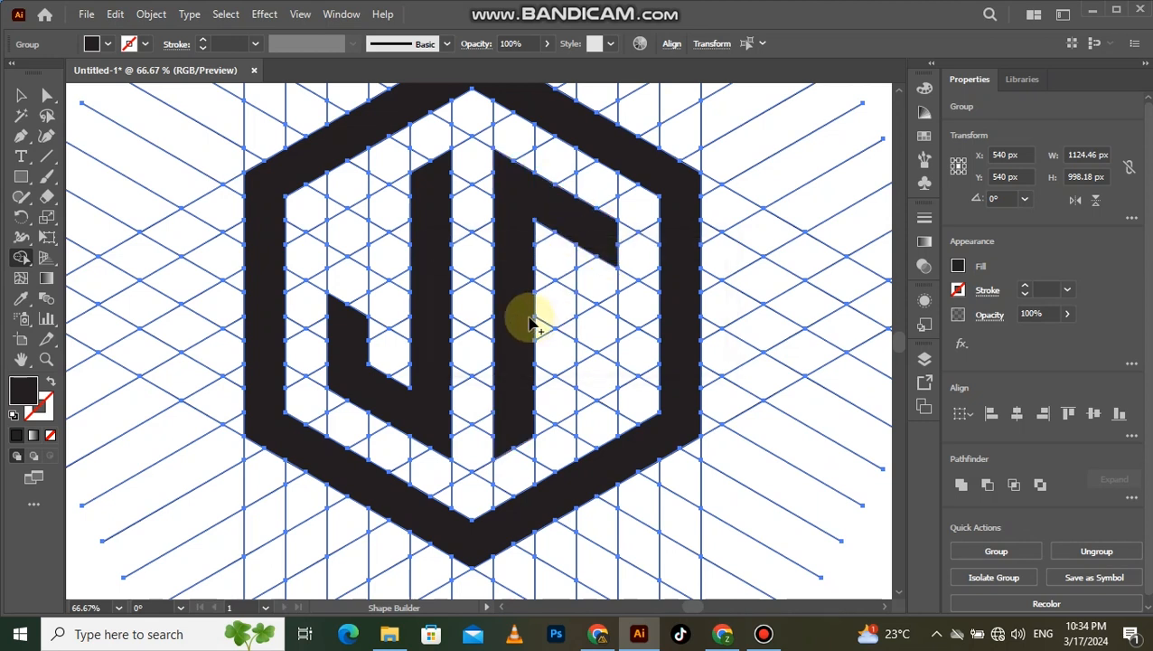
mouse_move(527, 283)
mouse_down()
mouse_move(604, 354)
mouse_move(577, 315)
mouse_up()
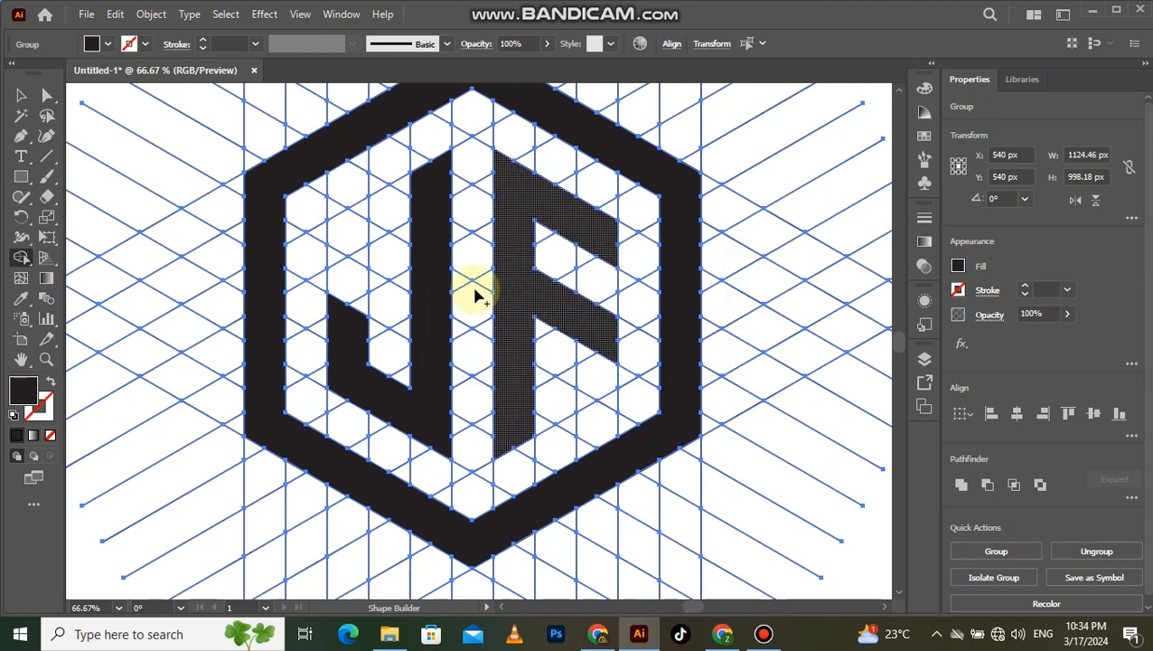
- Extend the top of the letter J to the left by merging the adjacent grid cells into its stem
click(416, 182)
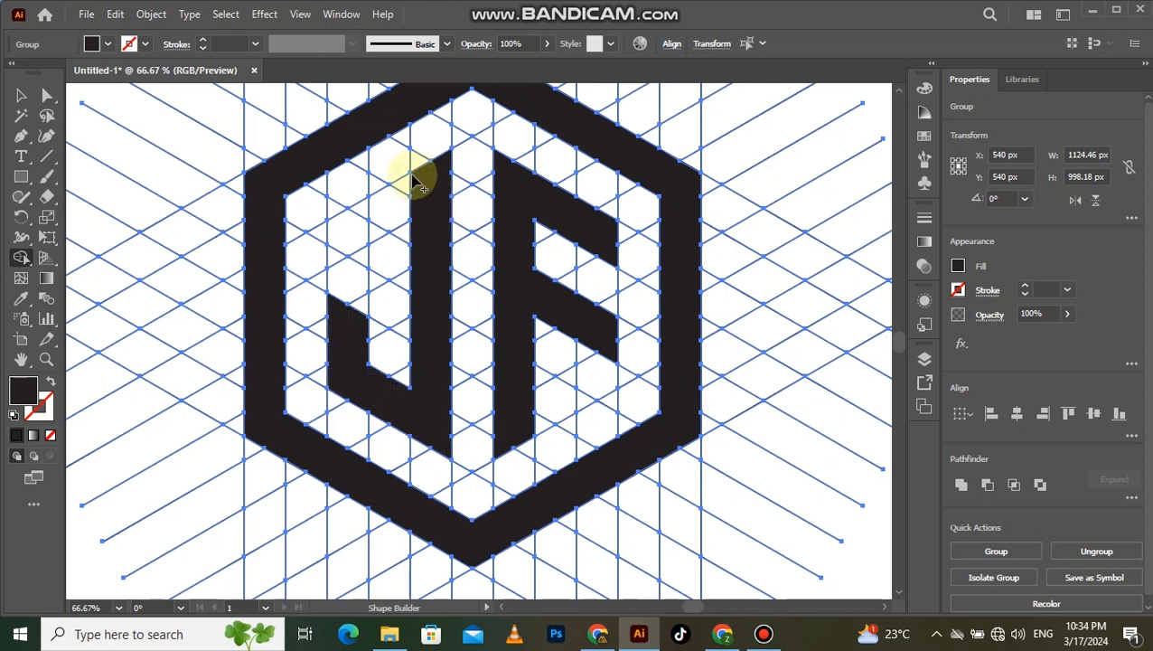
drag(413, 182, 366, 215)
scroll(499, 262, down, 1)
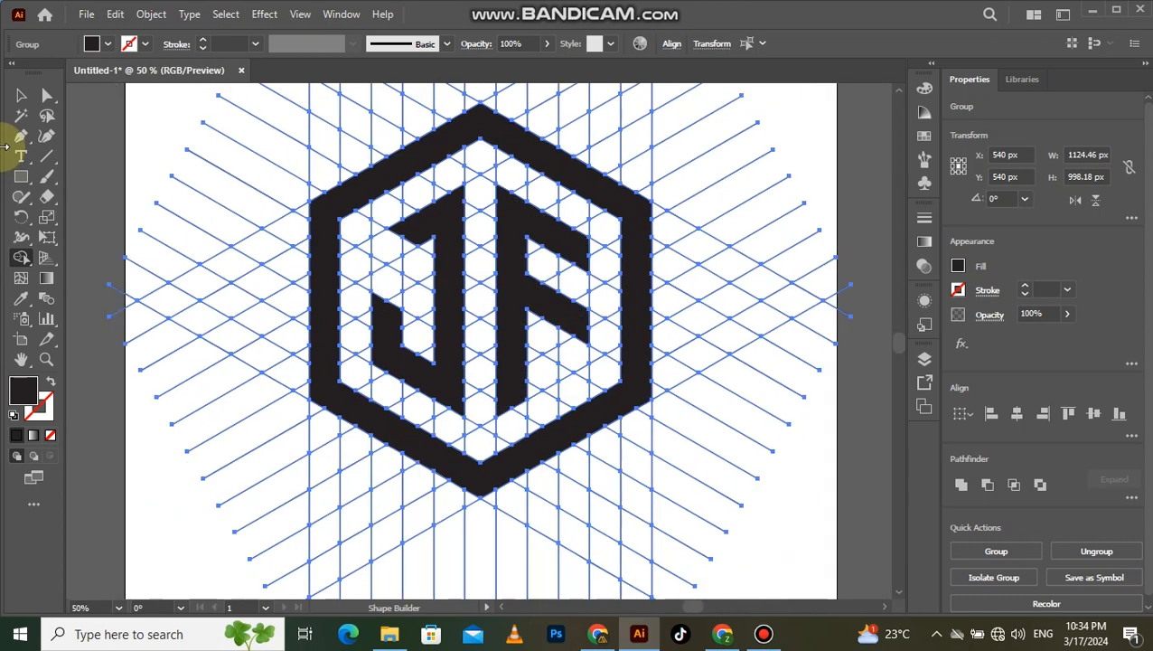
- Select all leftover grid lines by their matching stroke with the Magic Wand and delete them, leaving only the black logo shapes
click(18, 99)
key(ctrl+0)
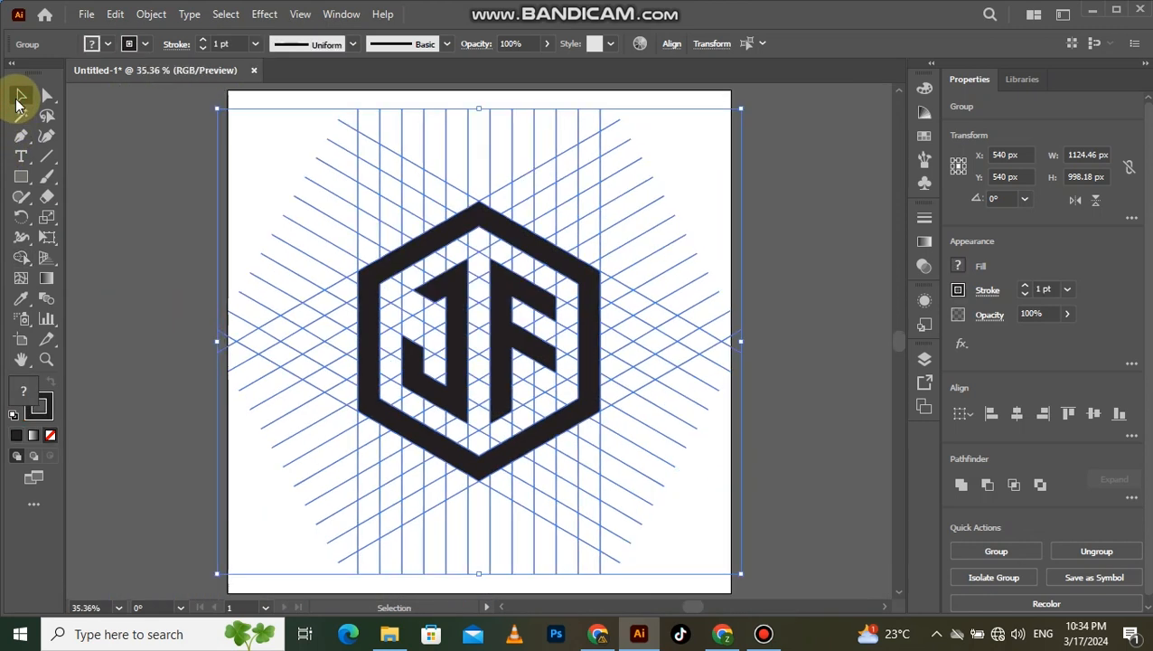
click(185, 237)
click(21, 115)
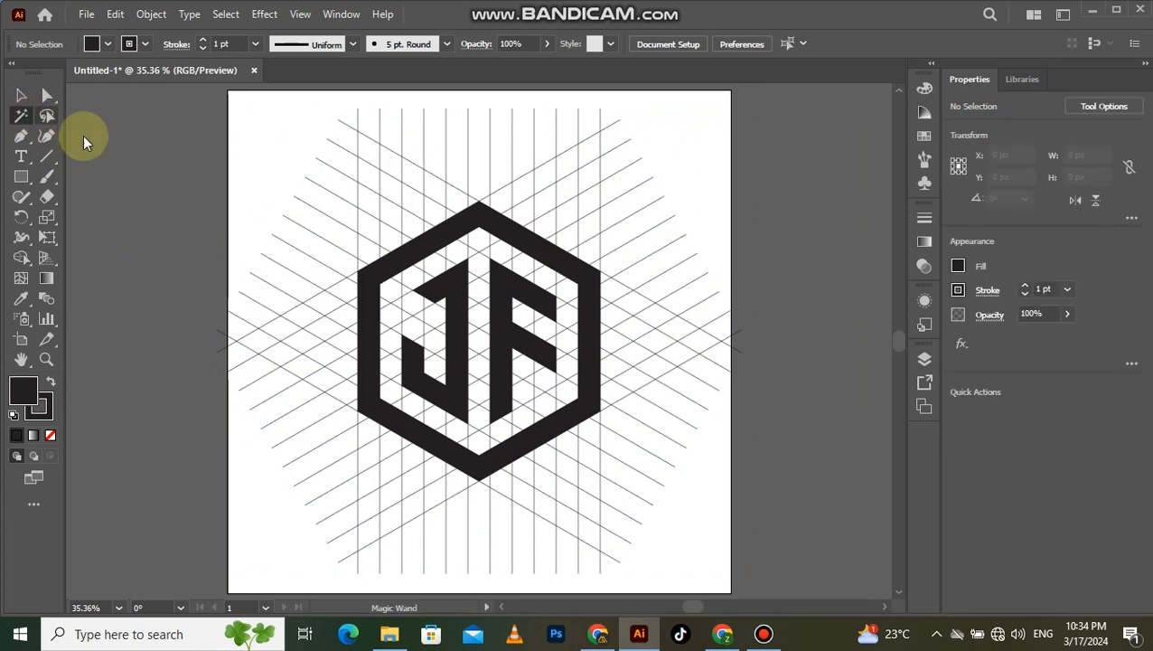
click(424, 170)
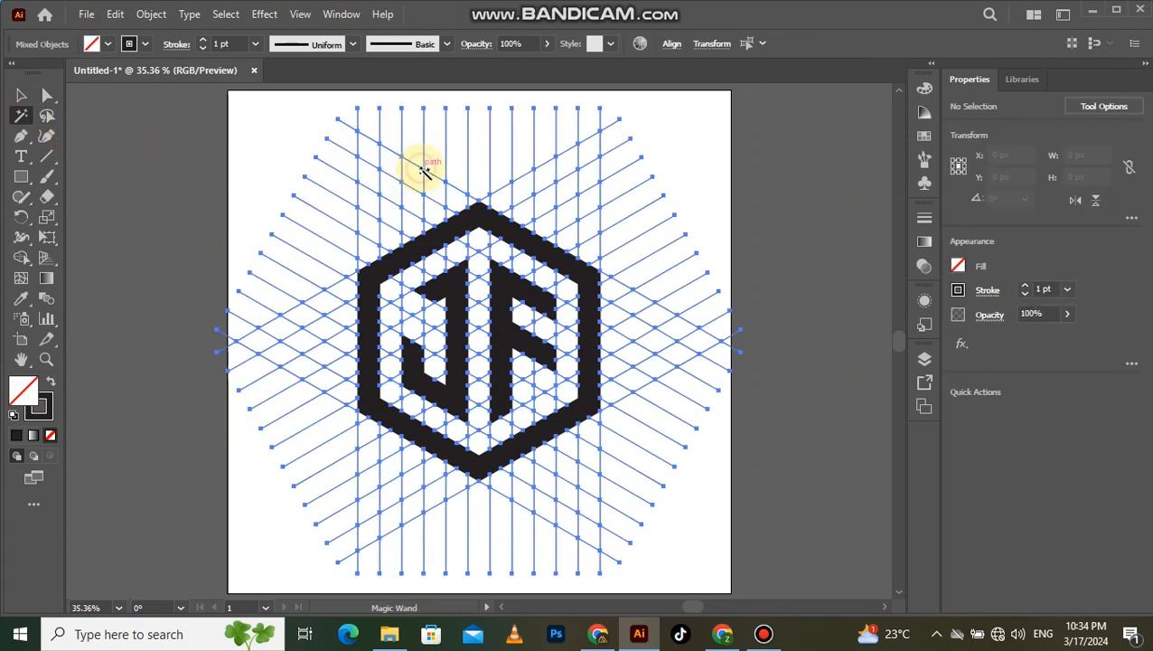
key(Delete)
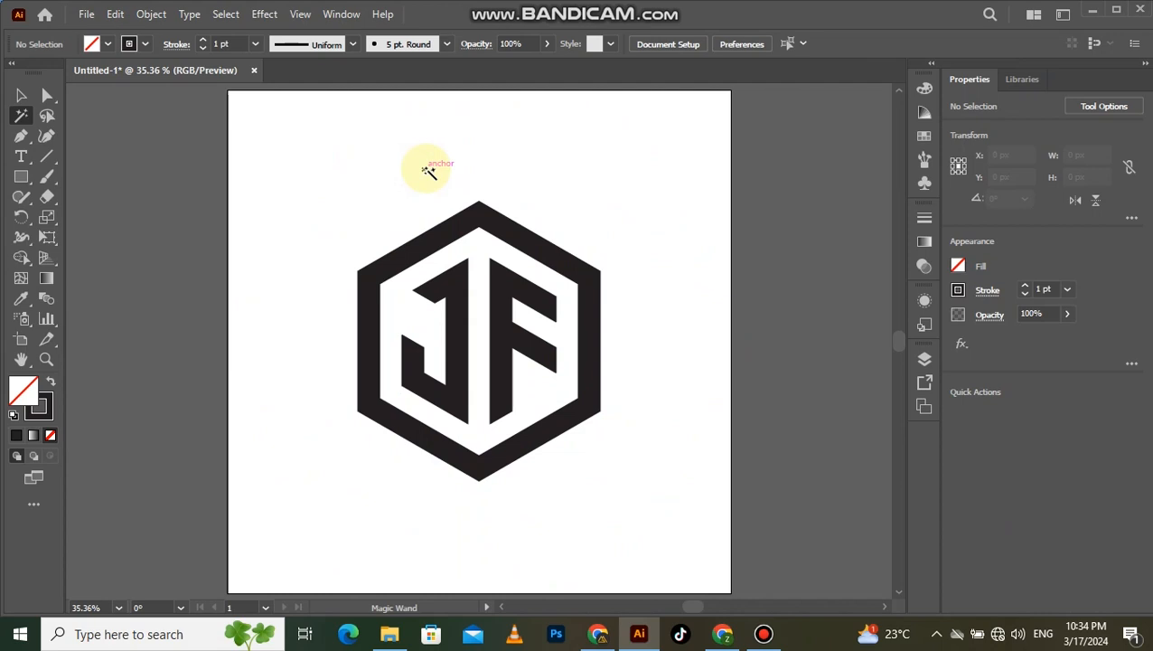
click(20, 95)
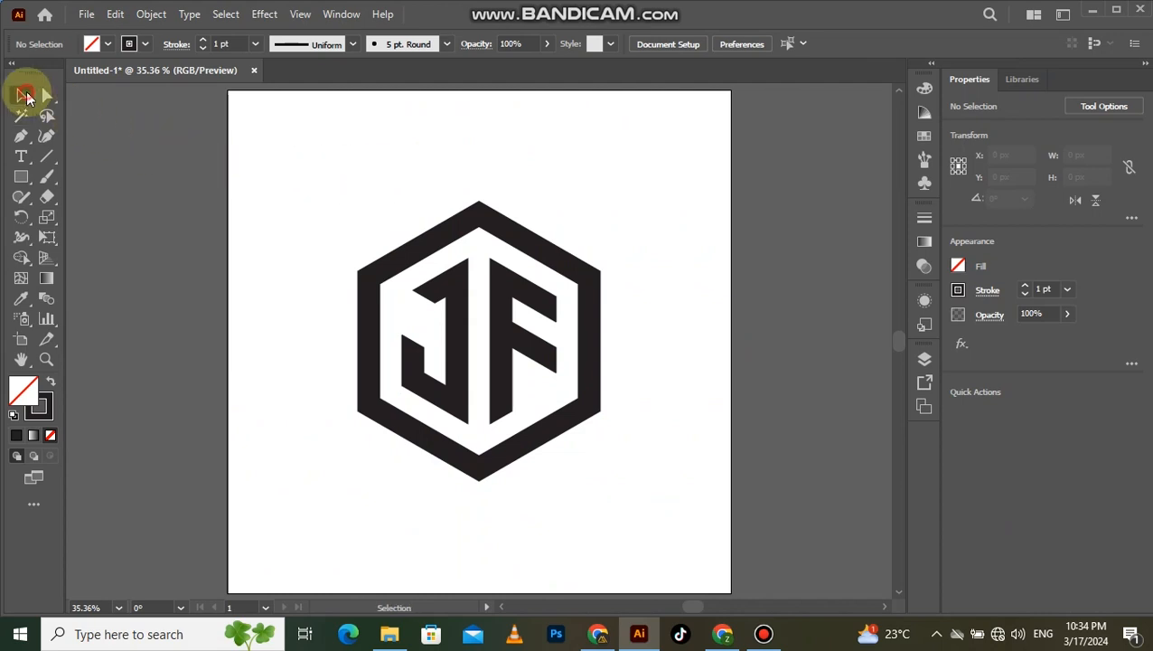
- Scale the hexagon JF logo down slightly and move it to the upper part of the artboard
drag(362, 194, 587, 398)
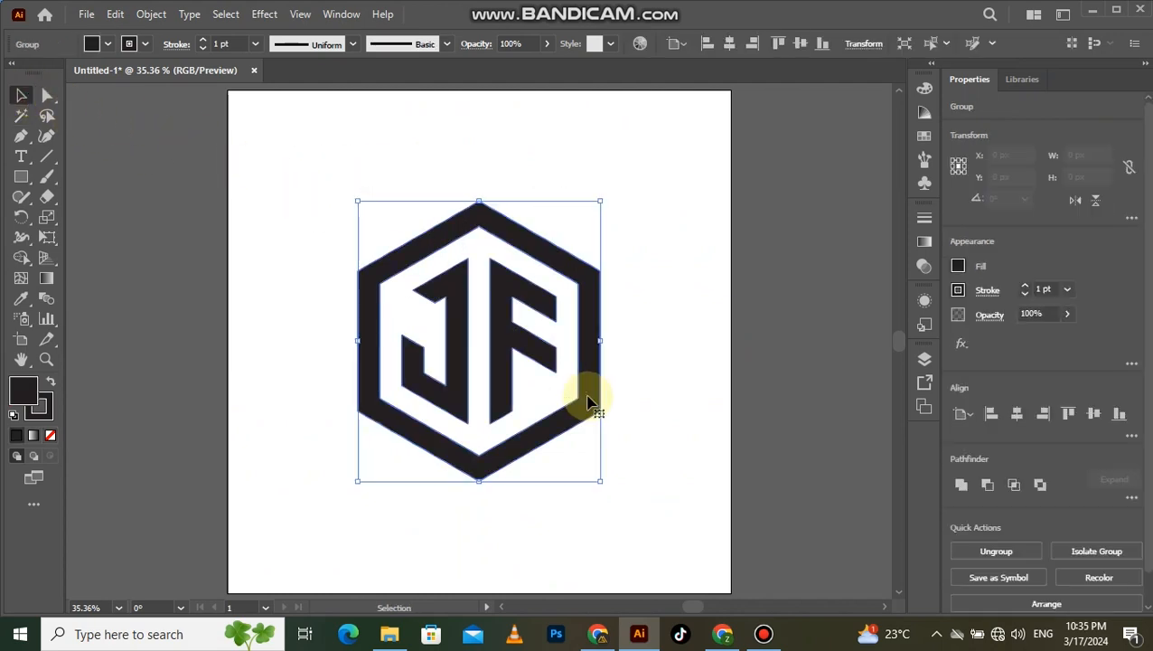
drag(598, 478, 583, 465)
drag(507, 368, 497, 309)
click(646, 268)
click(556, 291)
drag(556, 291, 556, 255)
click(658, 297)
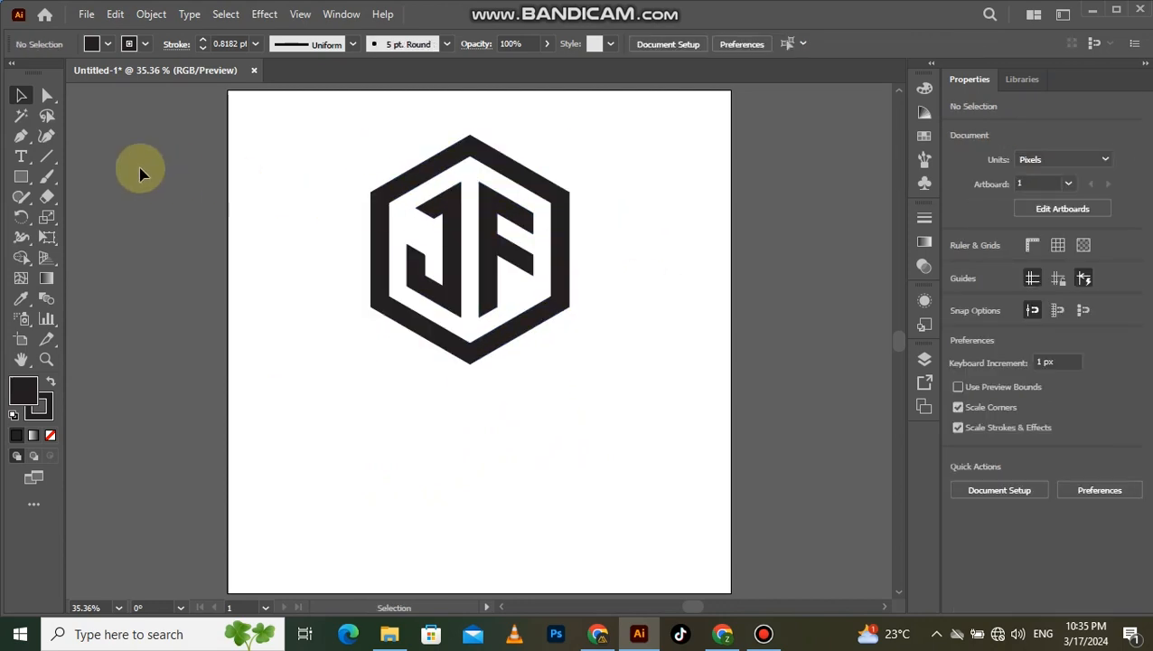
- Add the text "J + F LOGO" at 72 pt below the hexagon
click(22, 161)
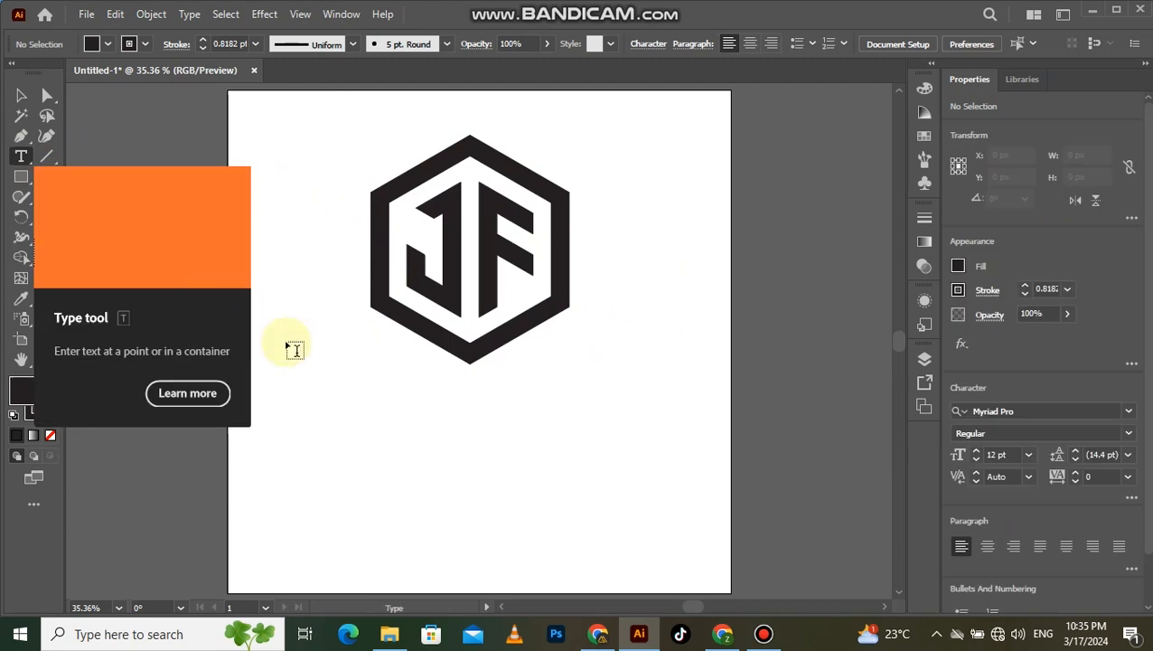
click(370, 417)
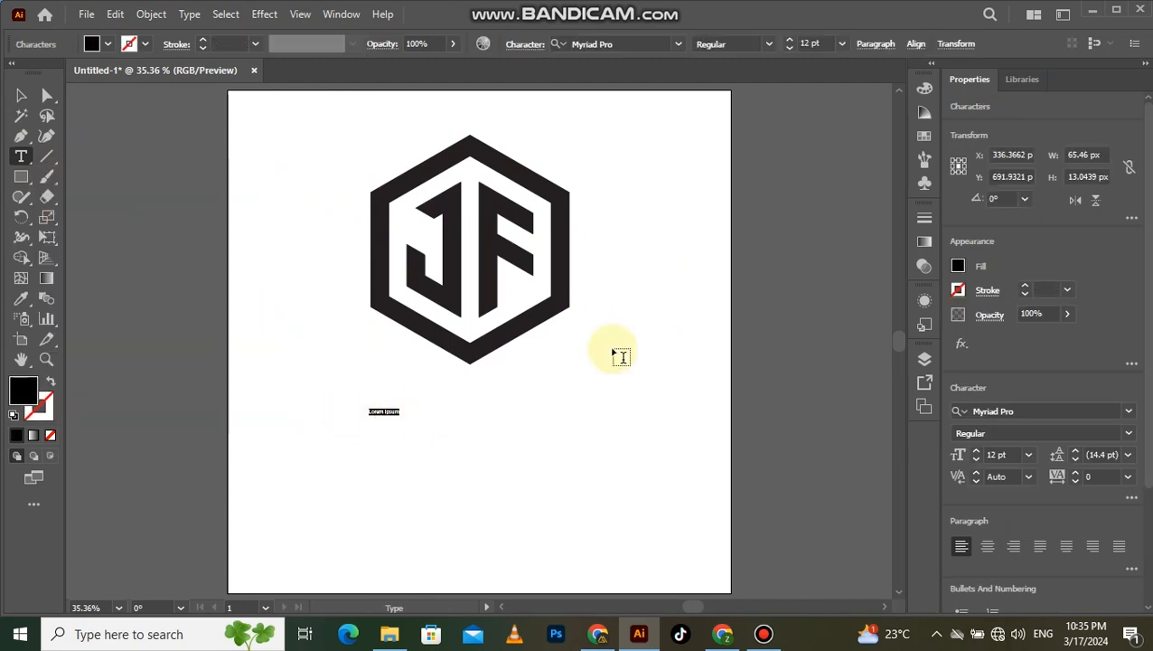
click(840, 47)
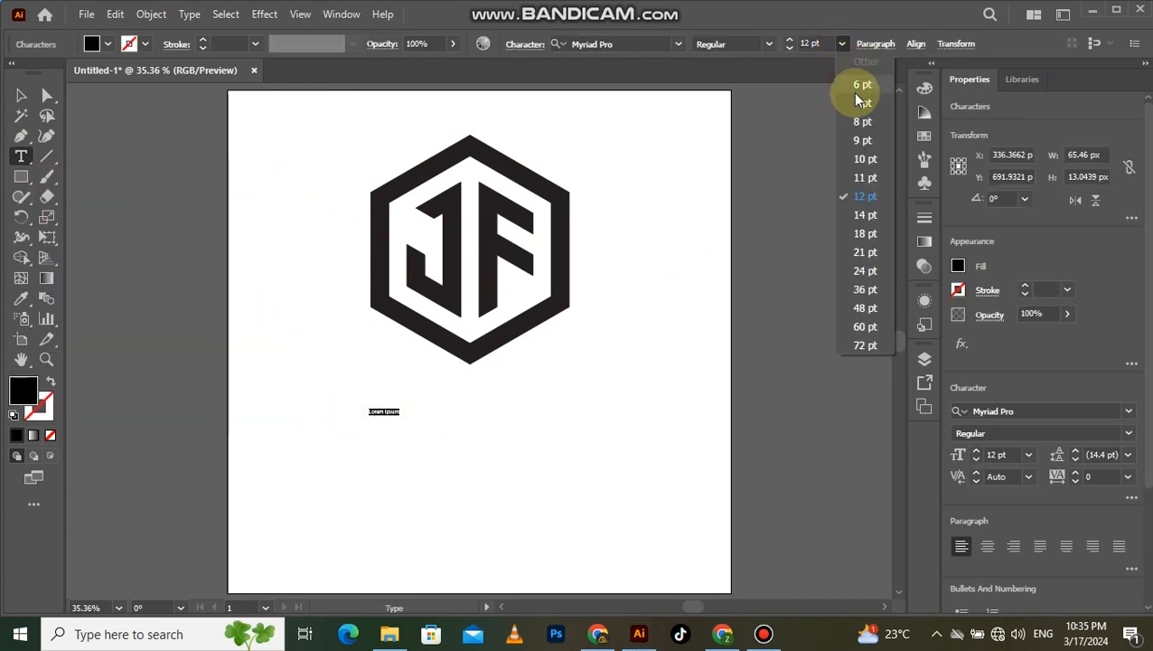
click(868, 345)
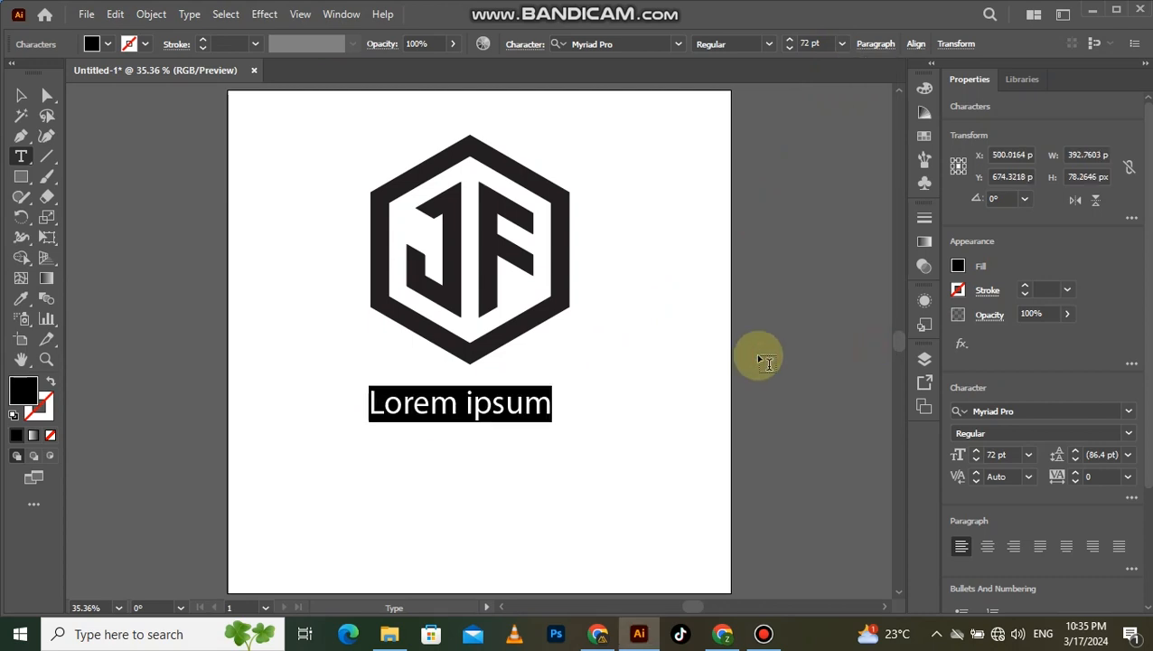
key(BackSpace)
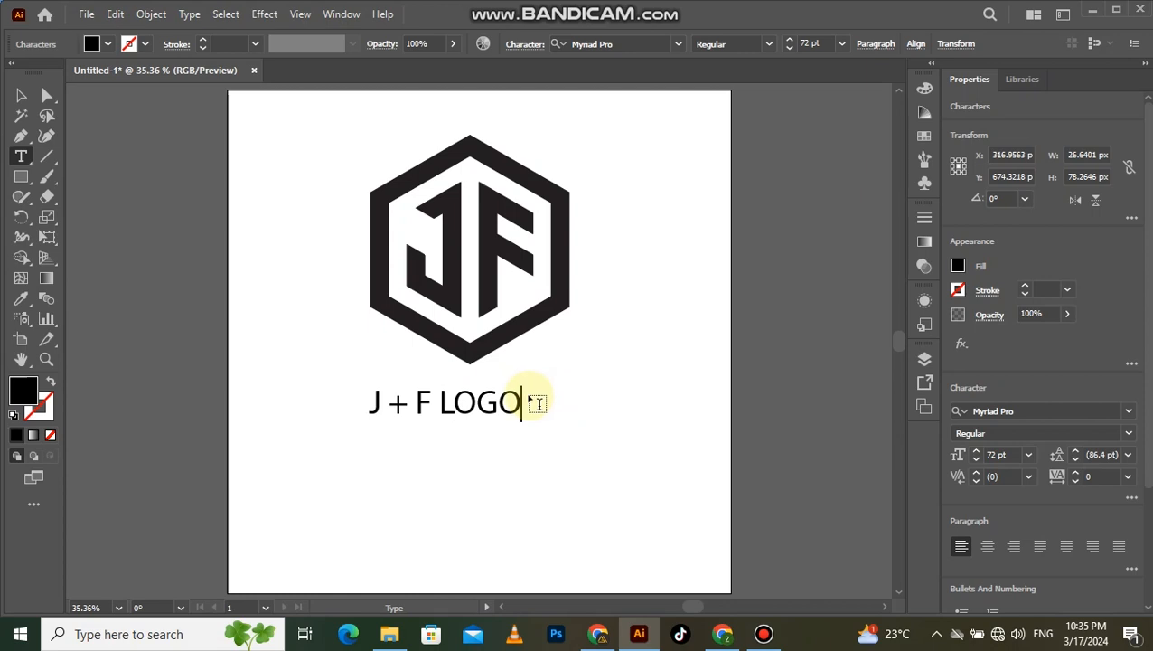
click(19, 97)
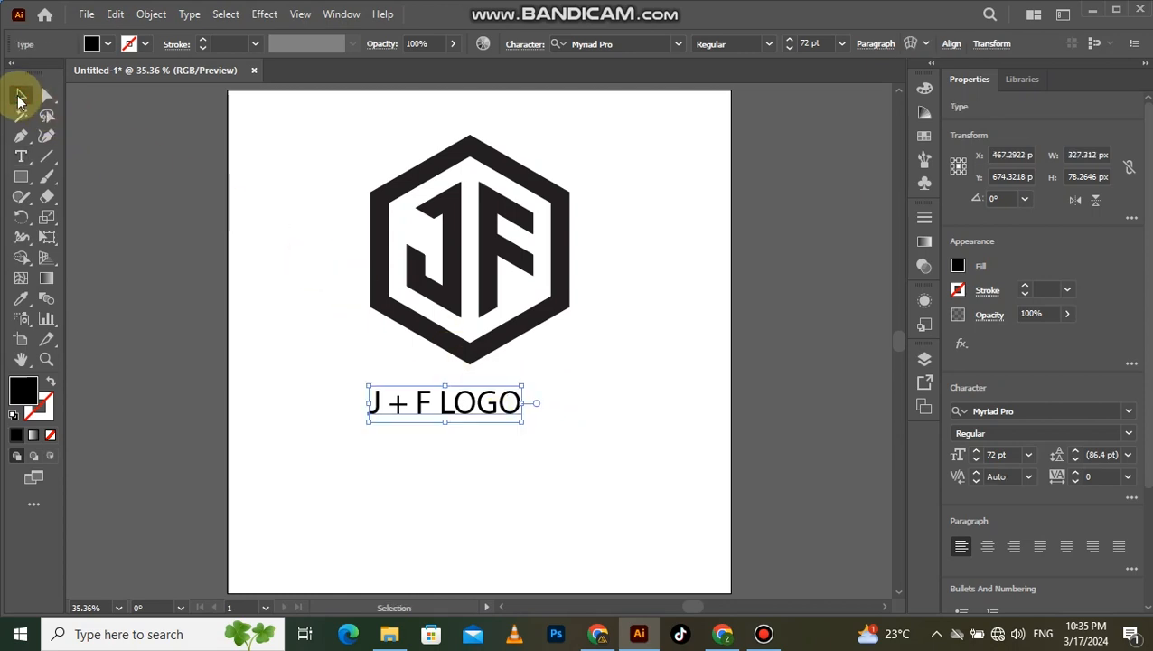
- Change the font of the "J + F LOGO" text to Berlin Sans FB Demi Bold
click(678, 43)
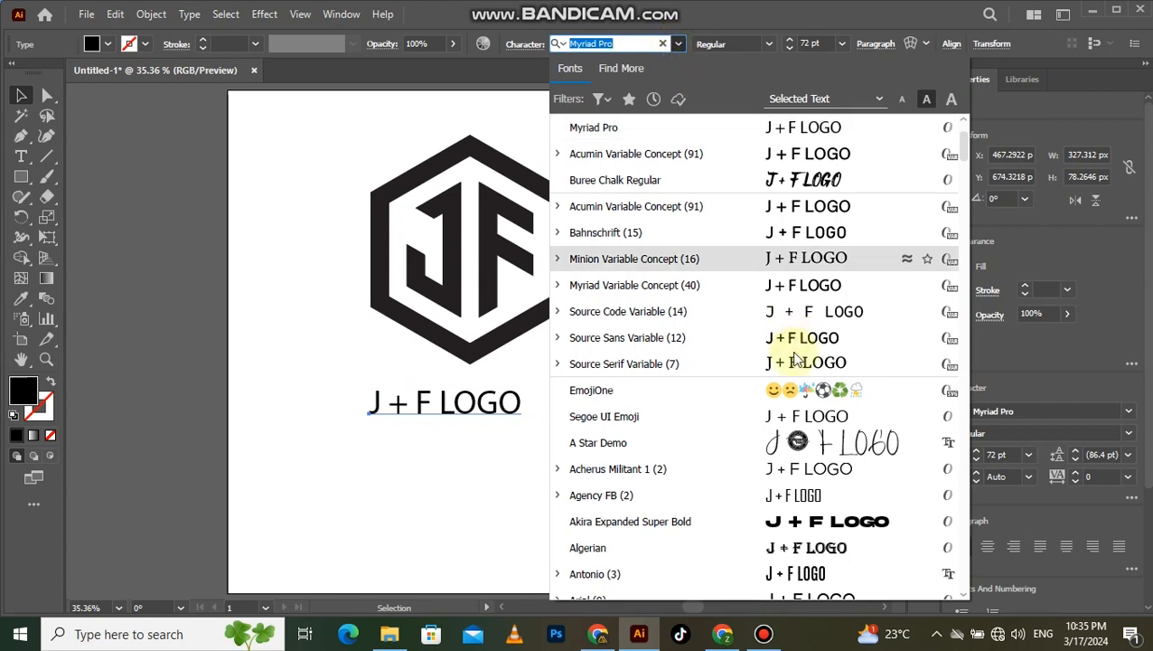
scroll(818, 479, down, 3)
scroll(818, 479, down, 2)
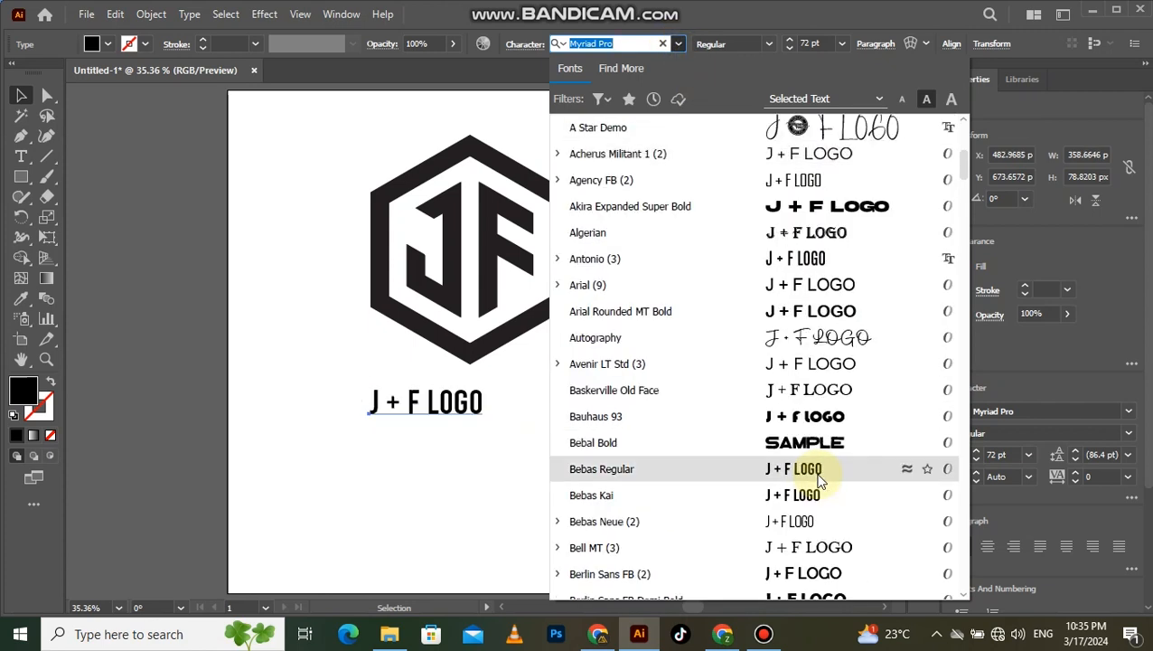
scroll(818, 479, down, 2)
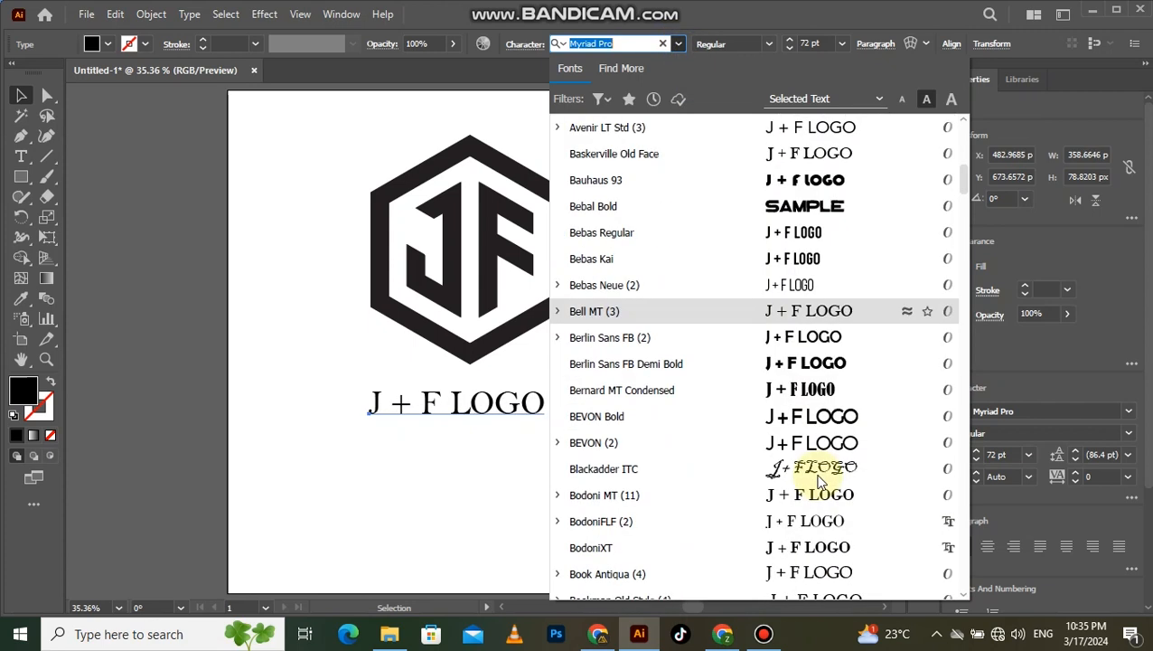
click(820, 369)
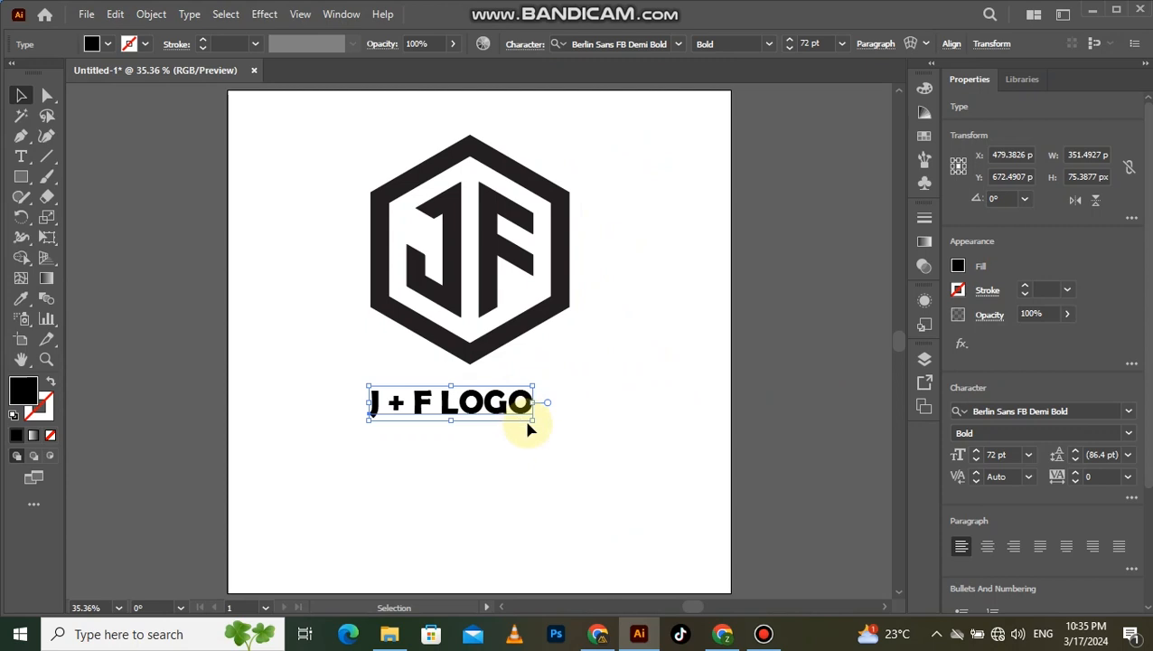
- Enlarge the "J + F LOGO" text to about 97 pt and center it horizontally on the artboard
drag(534, 426, 561, 446)
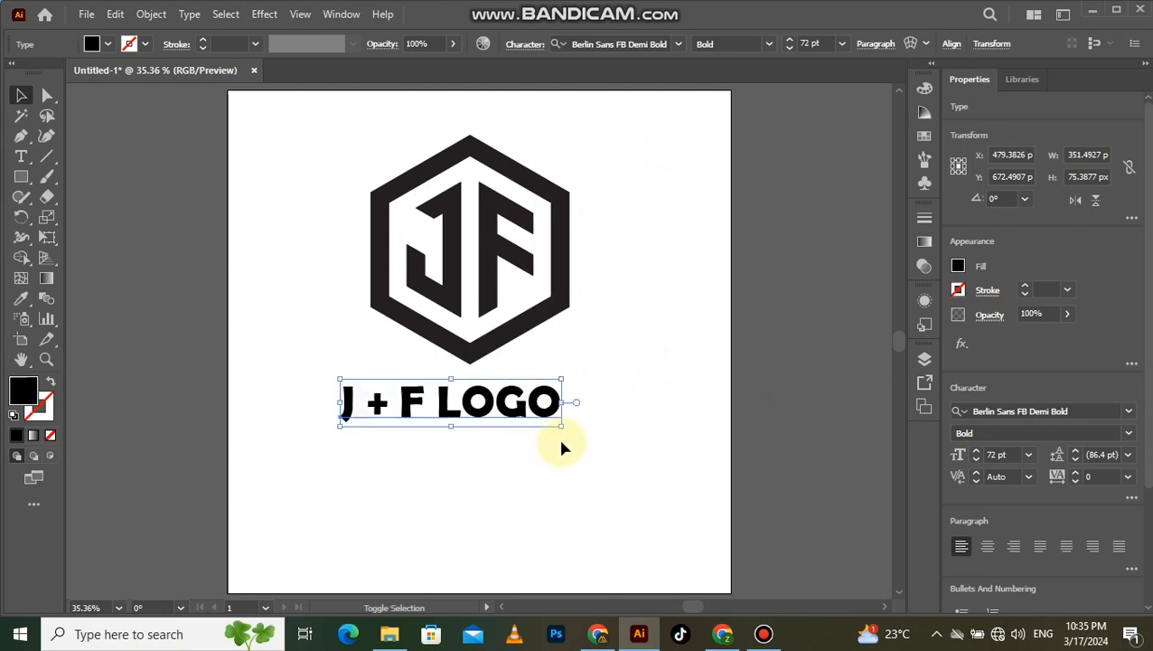
scroll(1060, 465, down, 3)
scroll(1040, 456, up, 3)
scroll(1017, 476, down, 1)
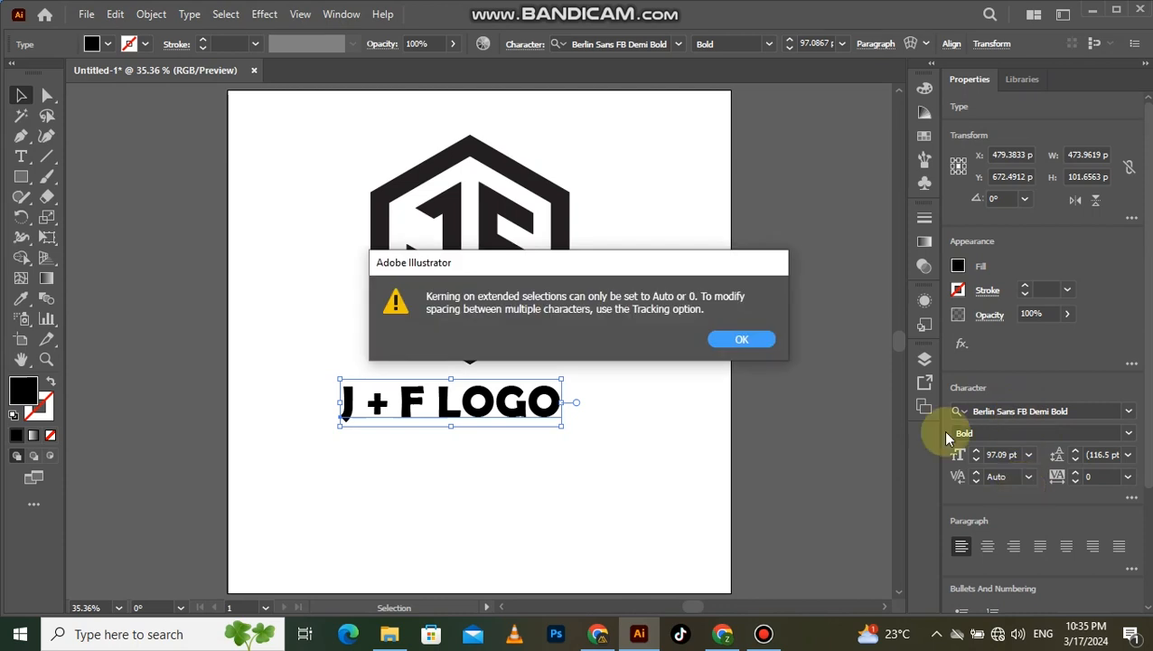
click(730, 341)
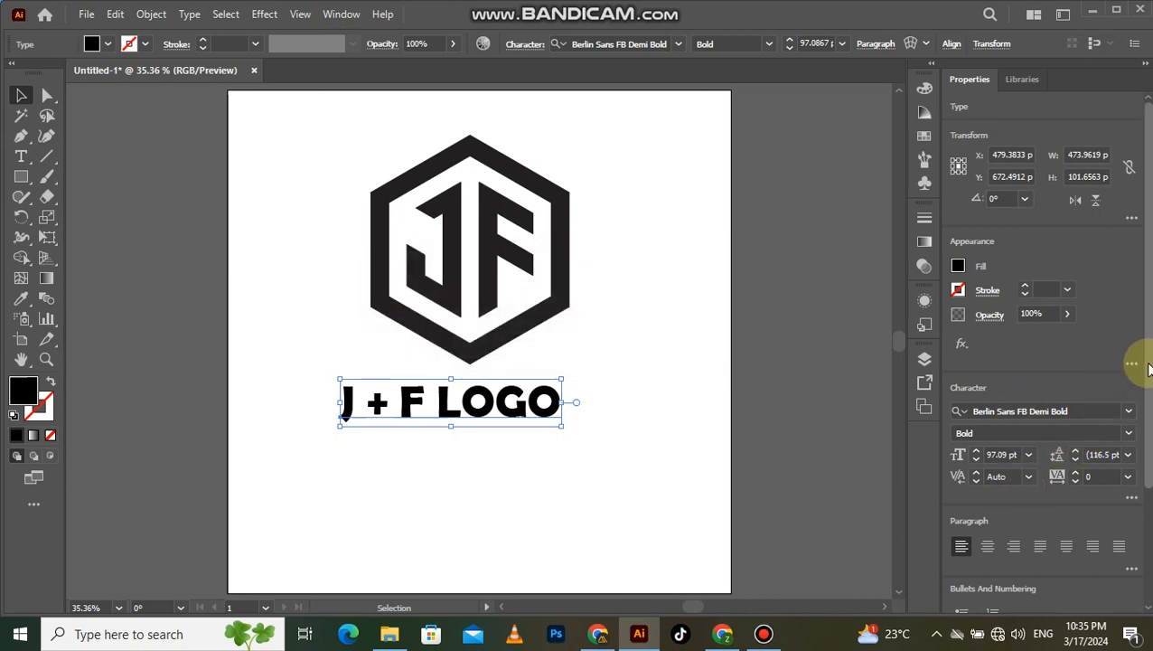
scroll(1144, 362, down, 1)
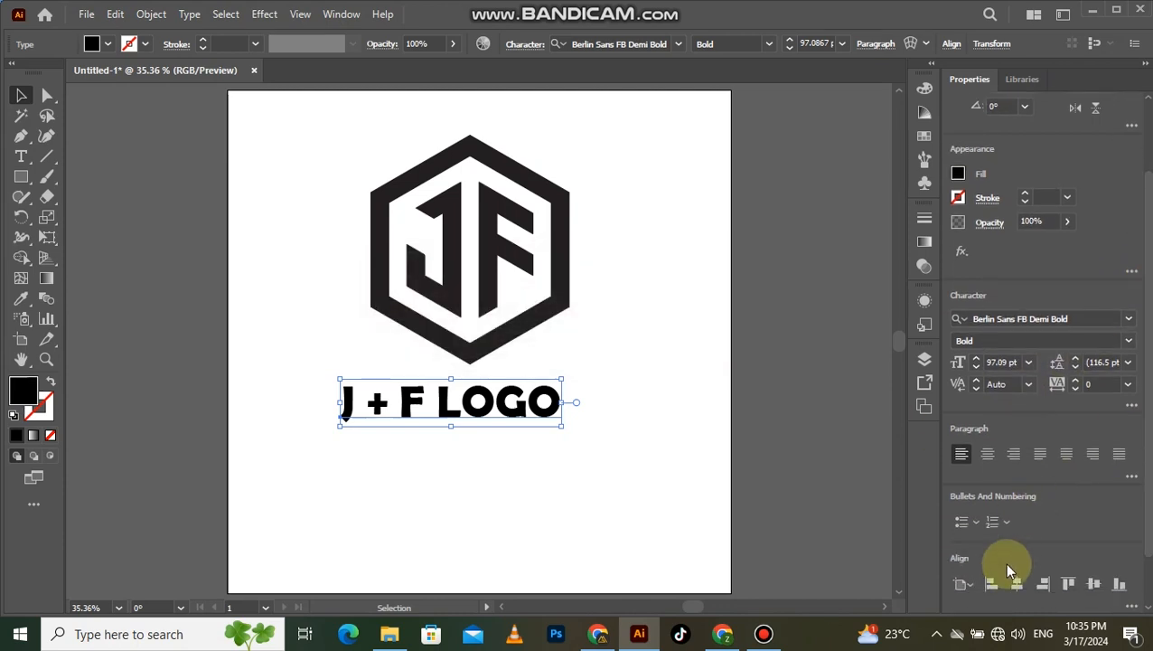
click(1015, 585)
click(528, 510)
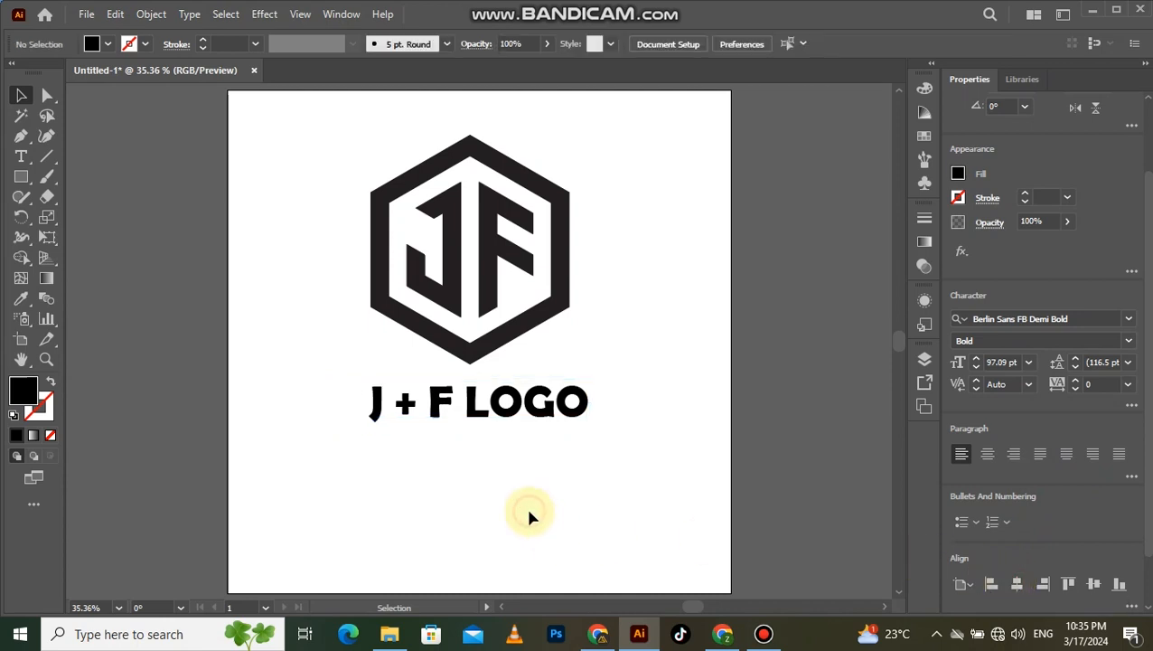
- Align the horizontal centers of the hexagon logo and the "J + F LOGO" text with each other
scroll(530, 512, up, 1)
scroll(529, 513, up, 1)
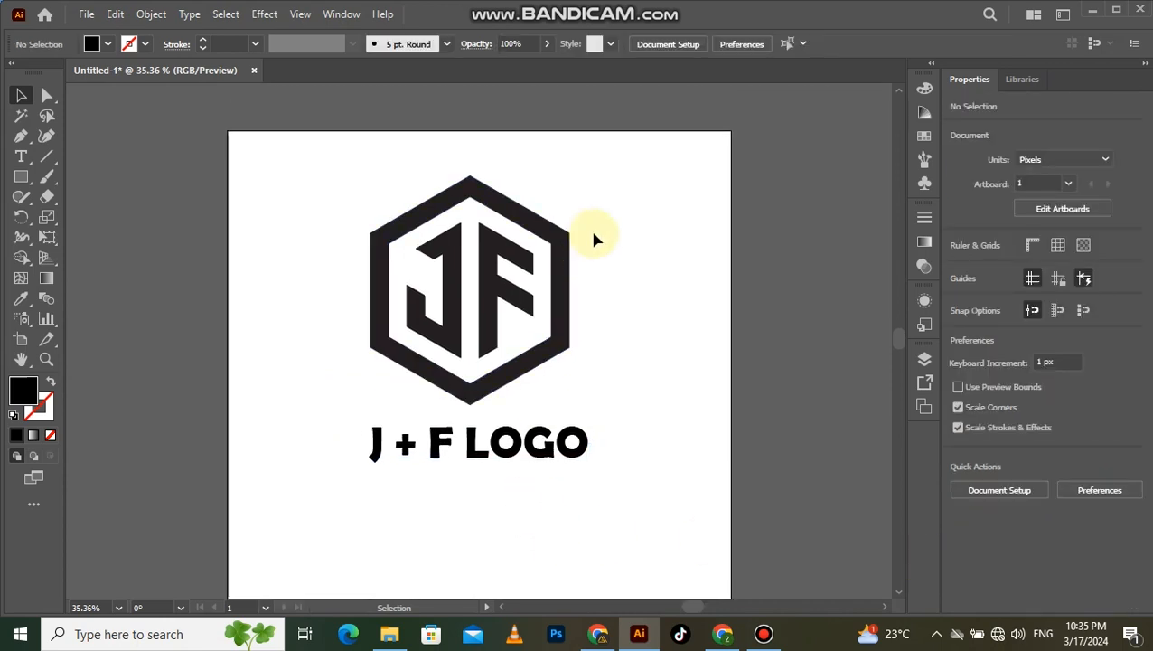
drag(579, 215, 502, 448)
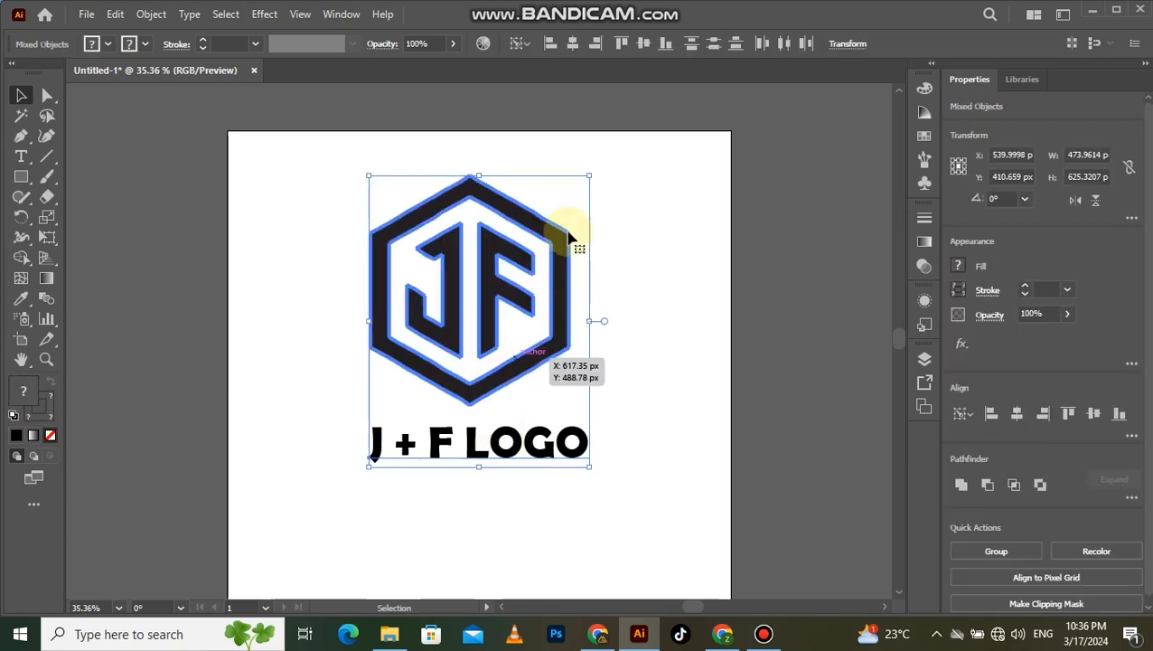
click(571, 45)
- Group the hexagon logo and the text below it into one object
drag(600, 192, 432, 461)
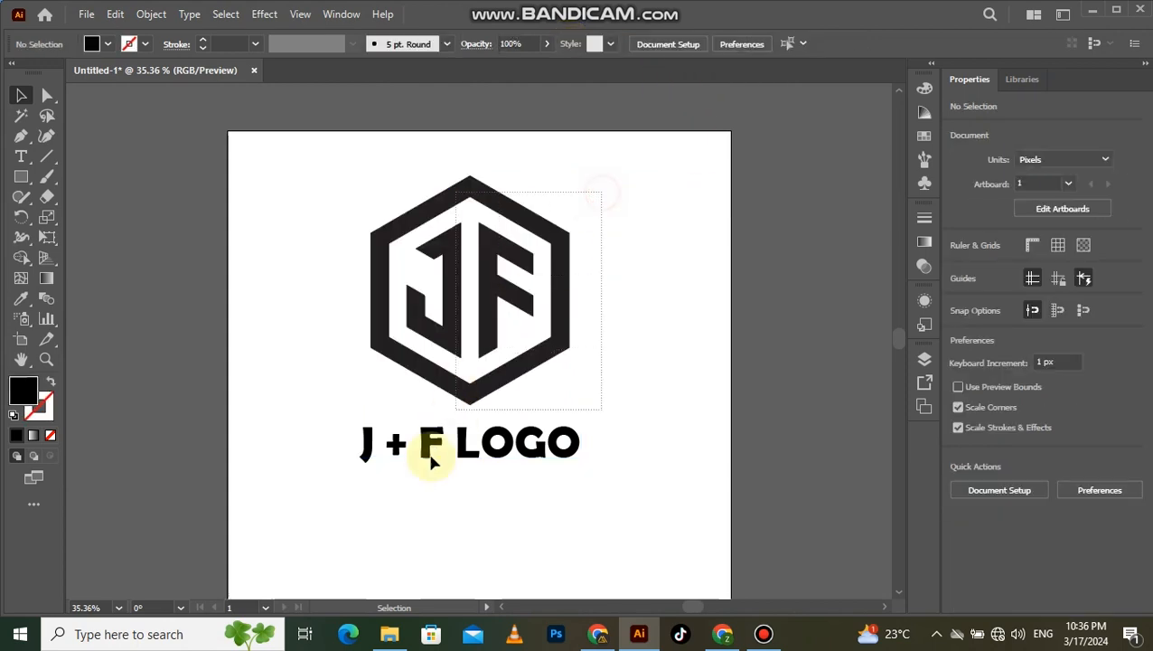
right_click(450, 386)
click(500, 240)
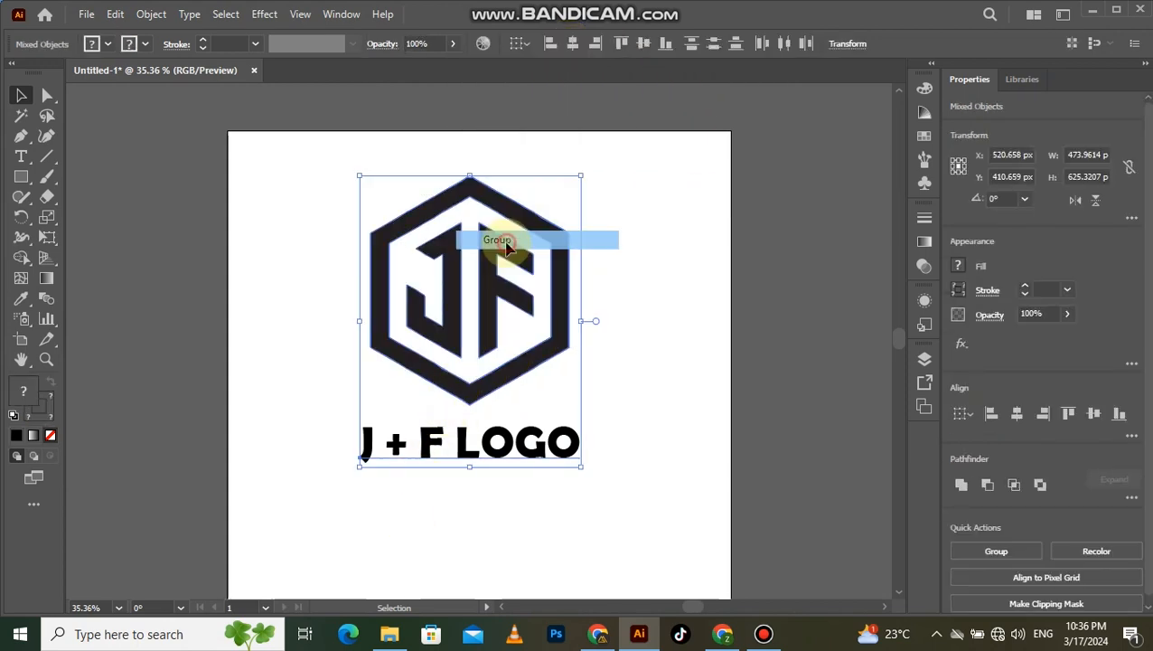
click(651, 339)
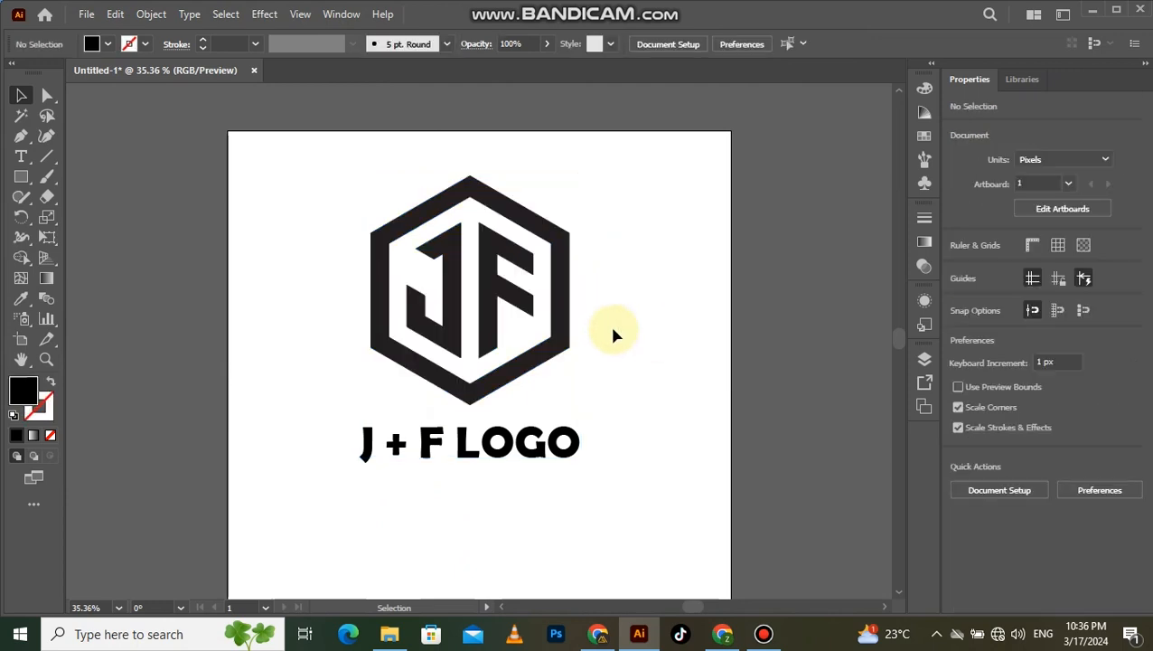
- Create a black rectangle 1080 px wide and 1080 px high
click(22, 181)
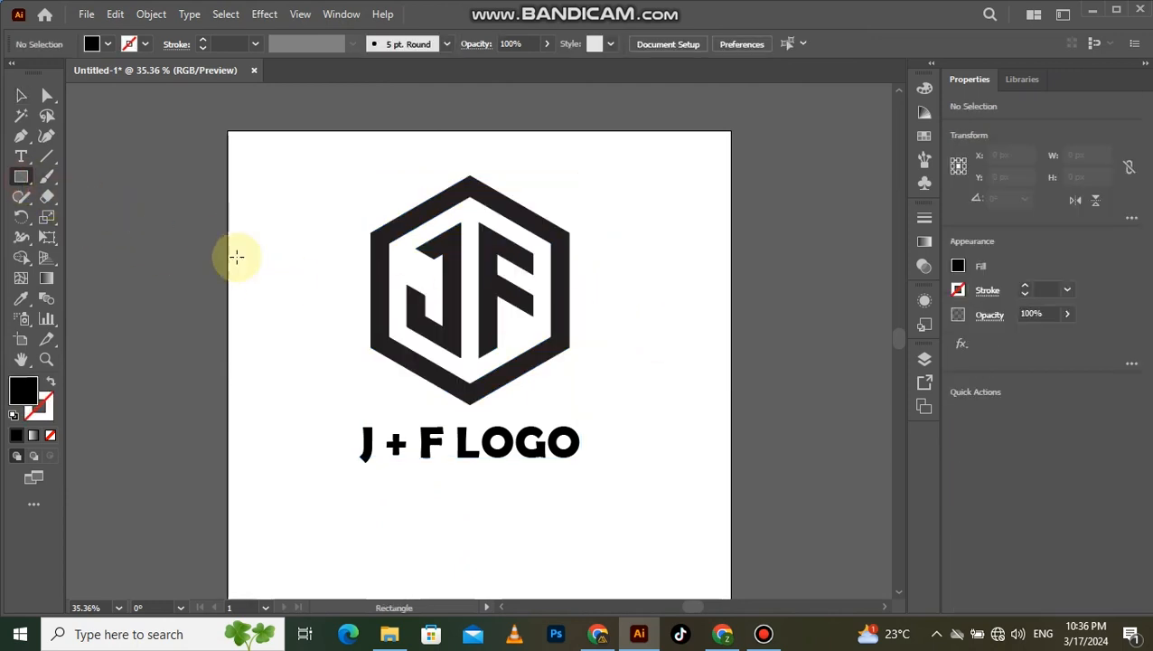
click(304, 316)
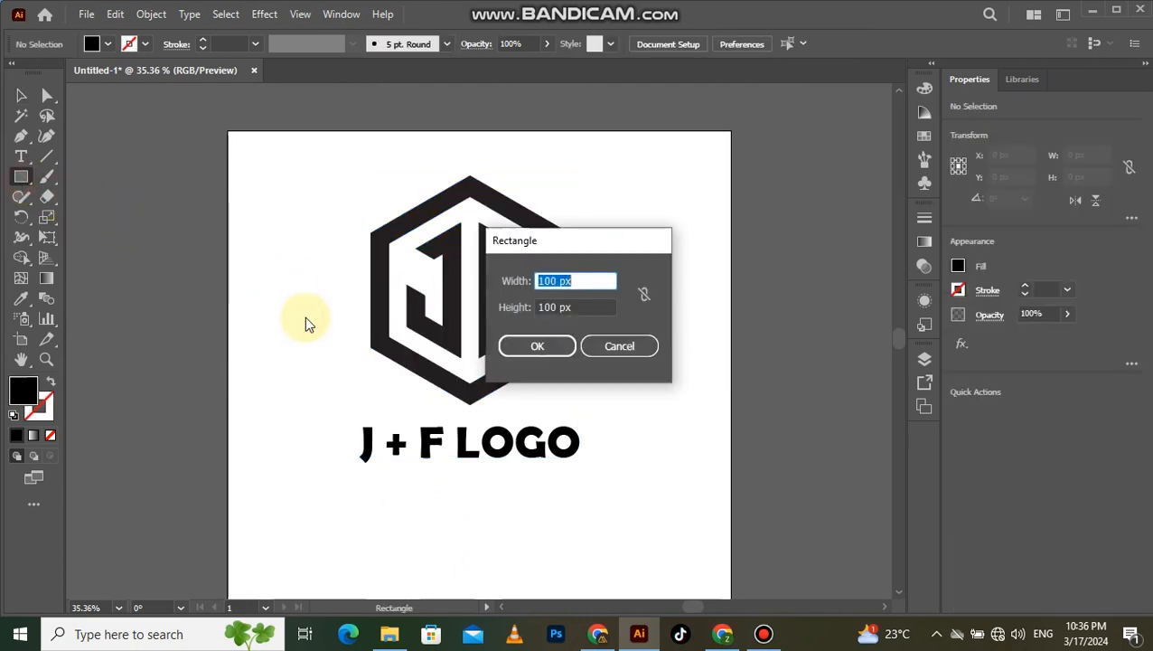
double_click(554, 281)
text(1)
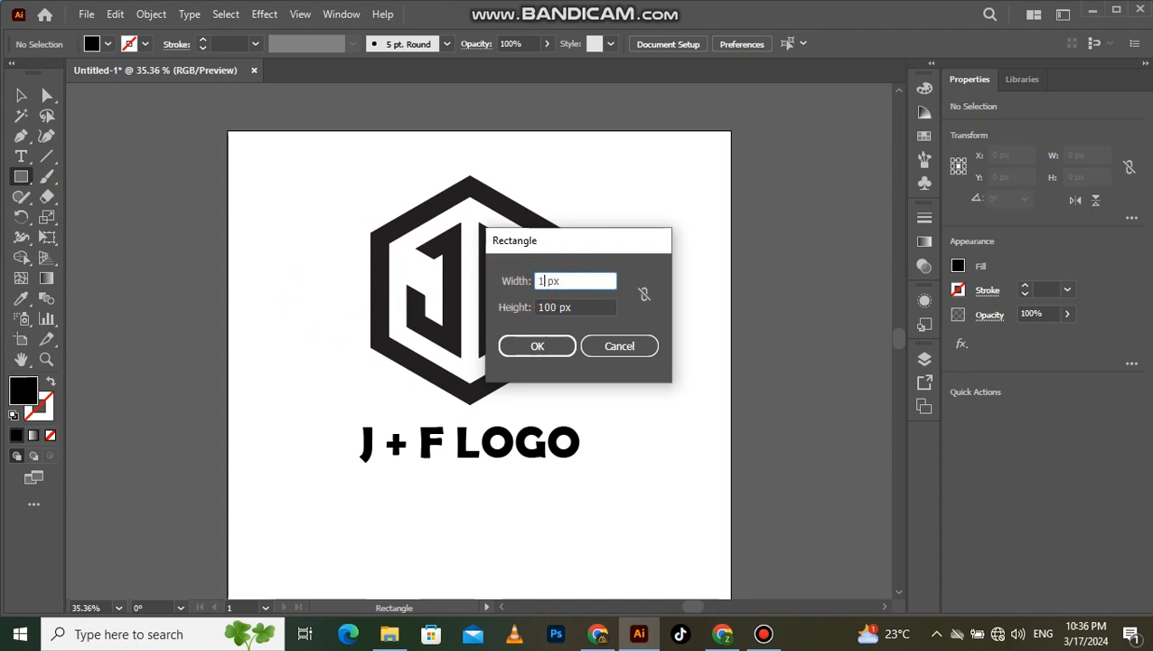
double_click(556, 306)
text(1)
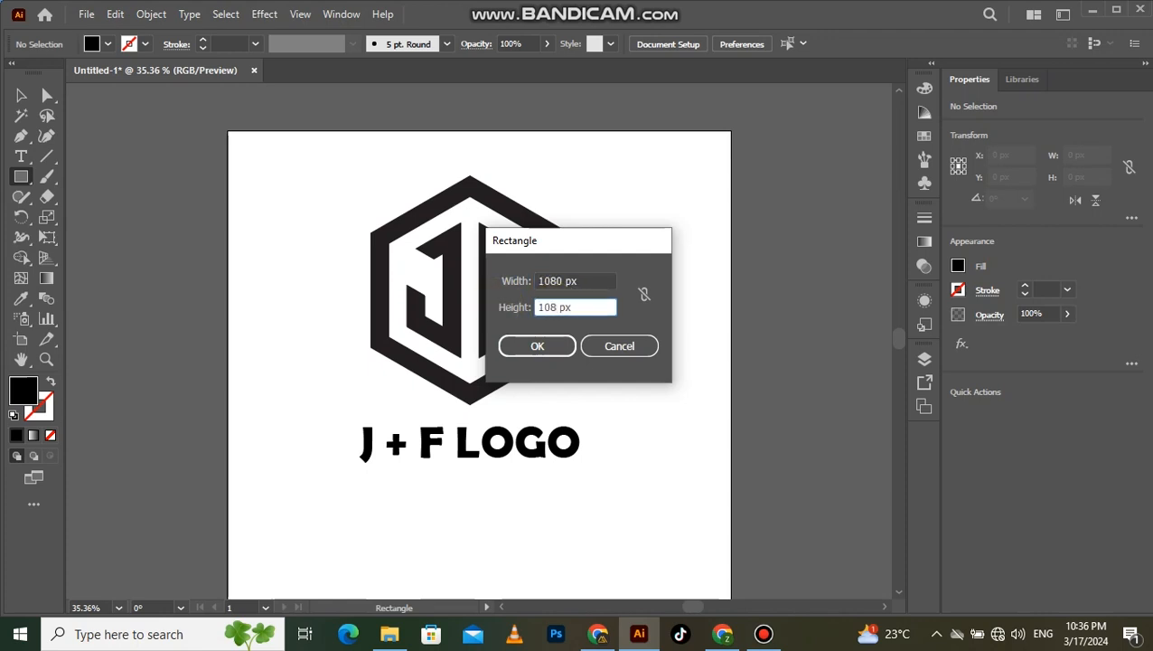
click(510, 346)
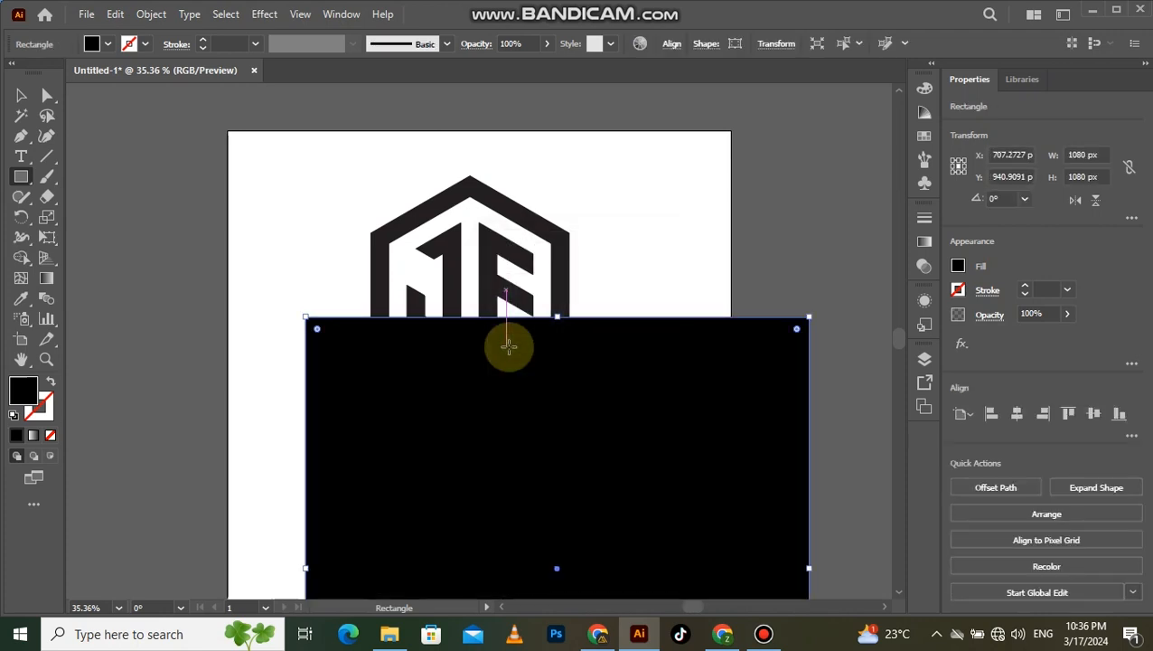
- Center the black square horizontally and vertically on the artboard and send it behind the logo
click(22, 98)
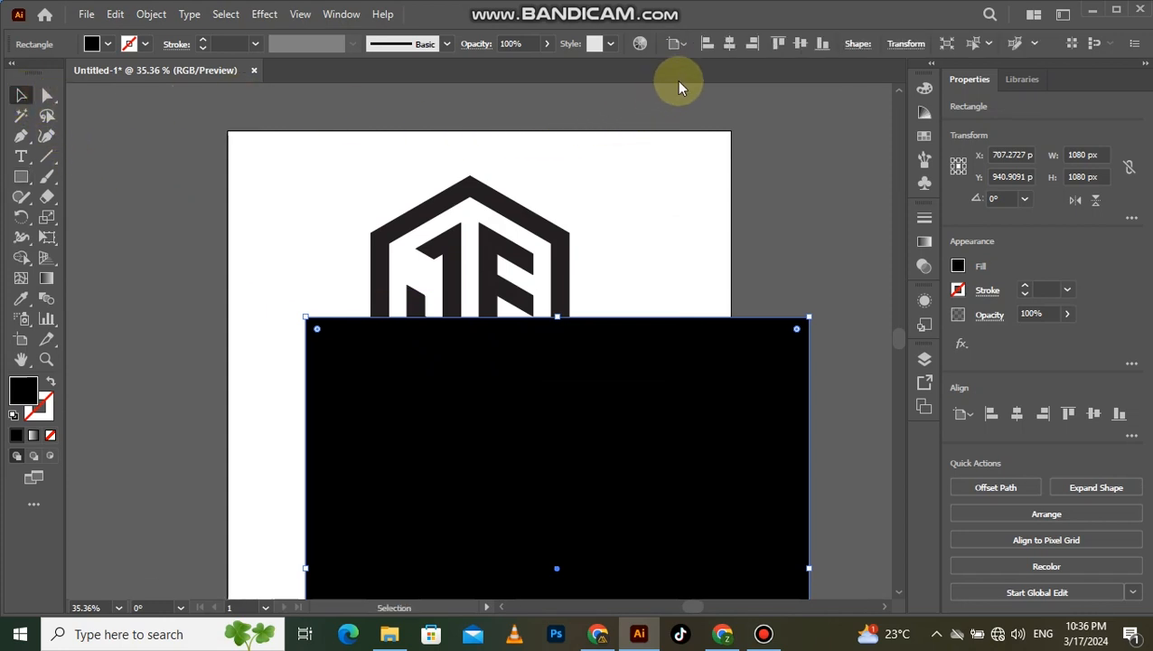
click(729, 43)
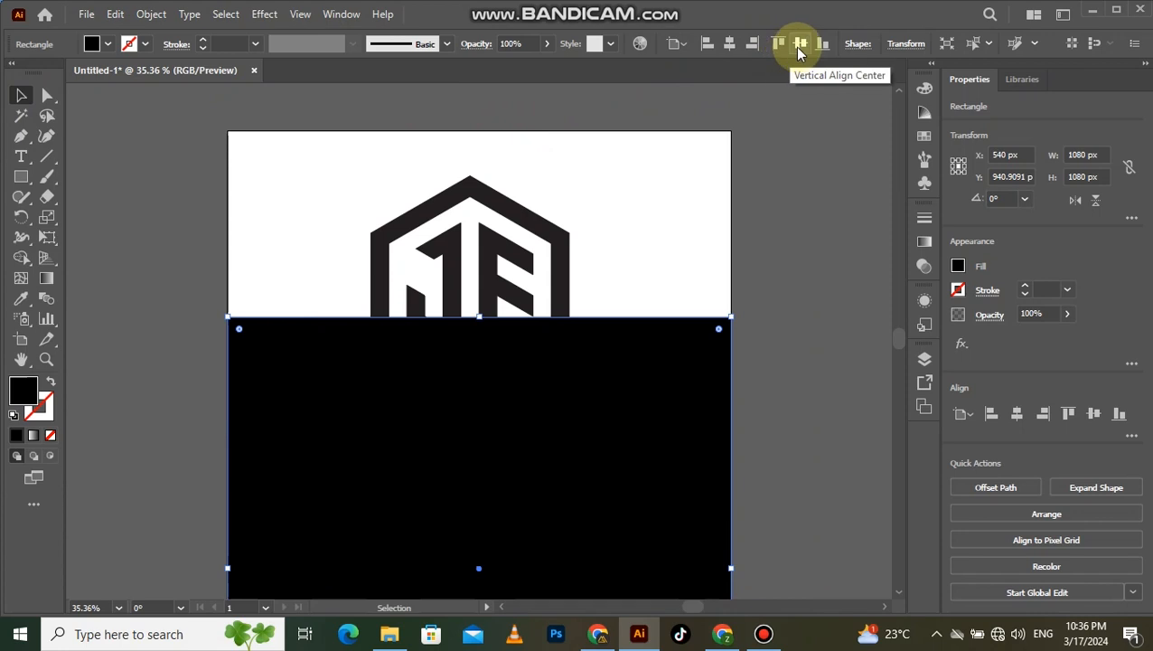
click(799, 45)
right_click(639, 336)
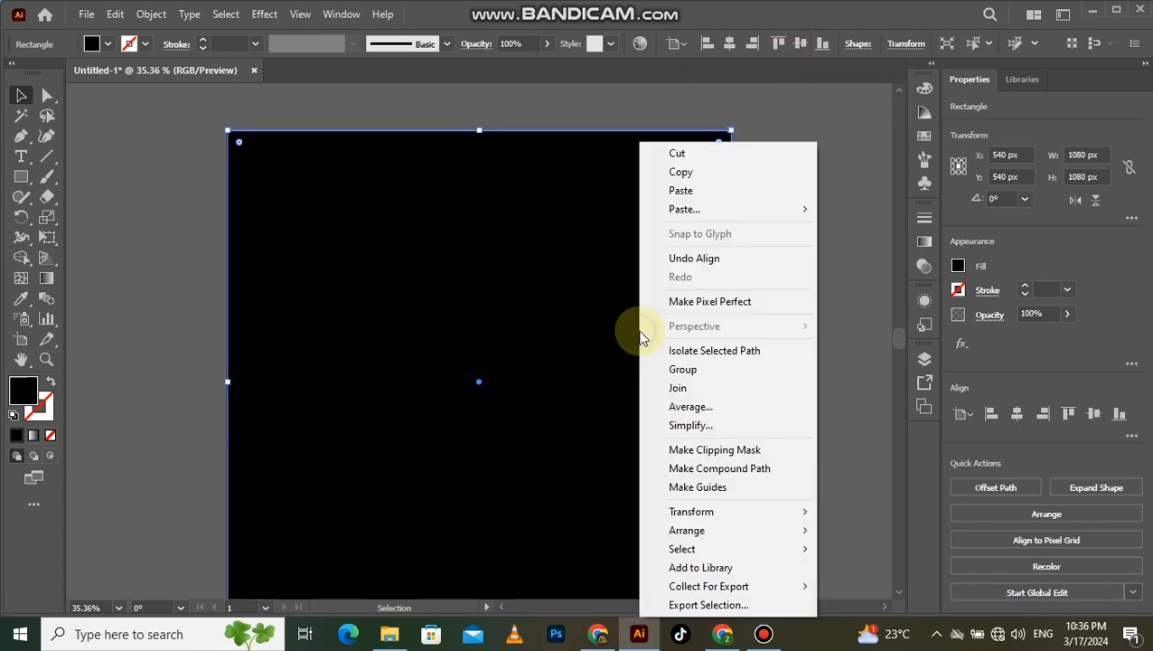
mouse_move(723, 531)
click(836, 587)
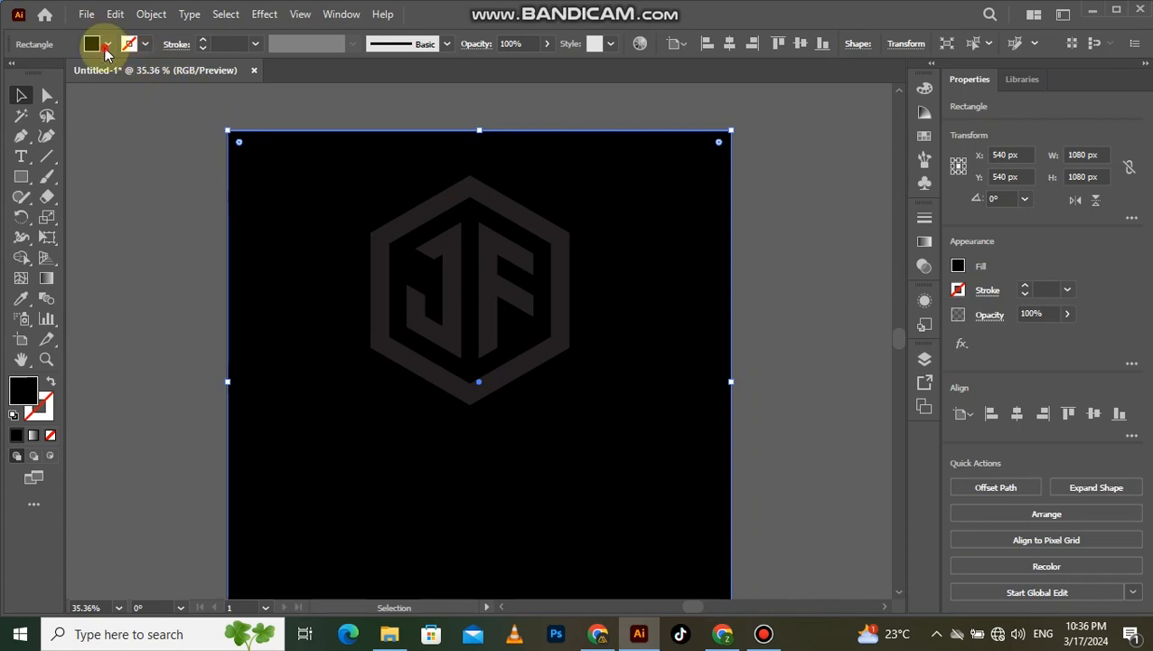
- Fill the background square with a dark gray swatch and lock it
click(105, 52)
click(47, 121)
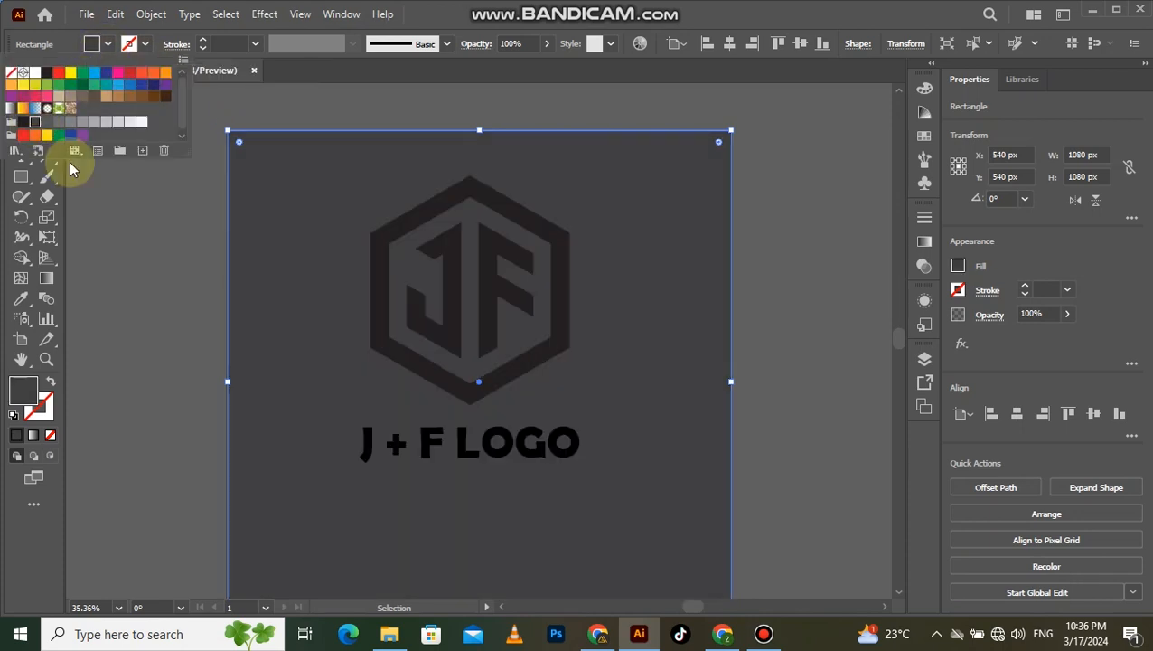
click(129, 293)
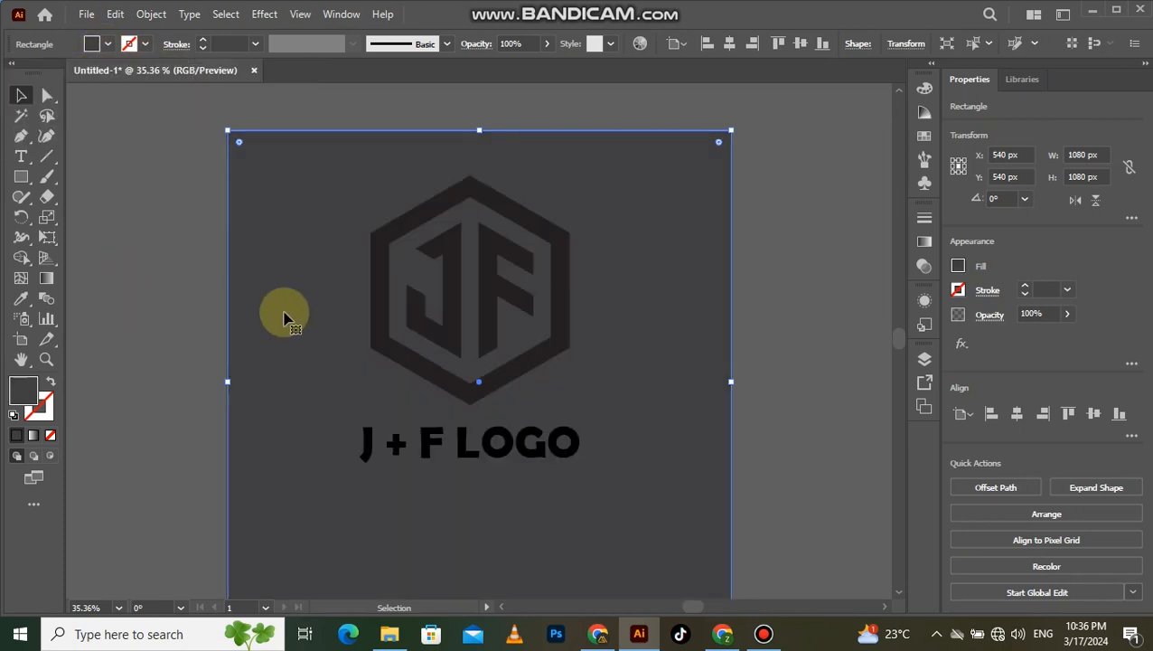
key(ctrl+2)
- Center the grouped logo and caption horizontally and vertically on the artboard
drag(356, 231, 466, 461)
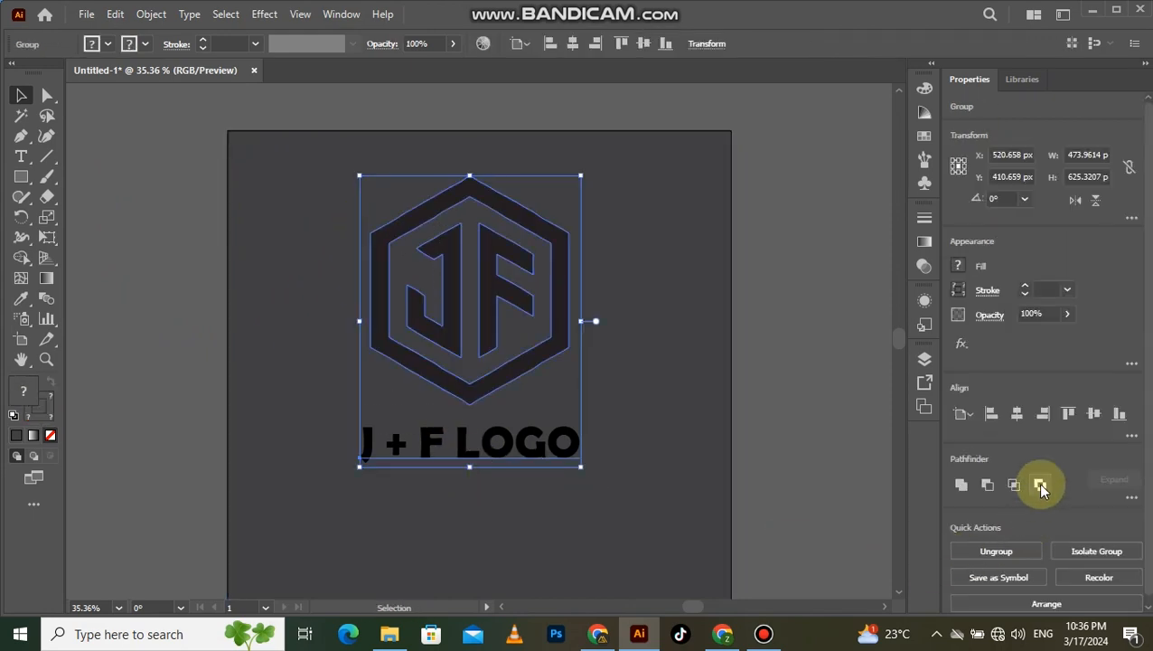
click(1019, 413)
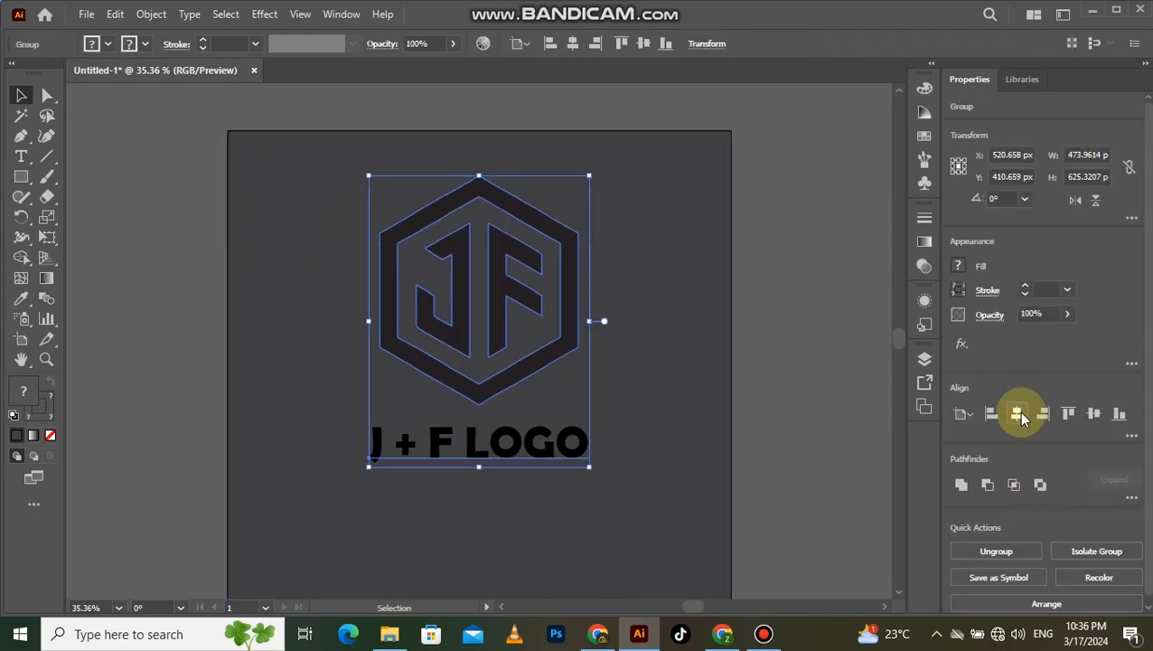
click(1093, 414)
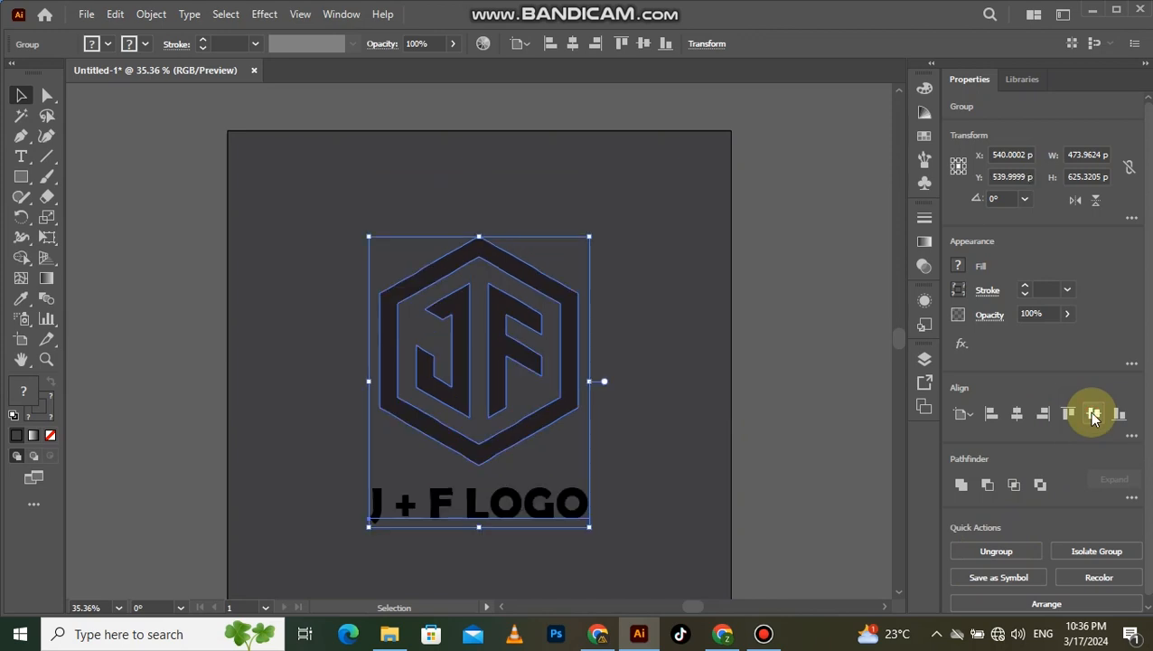
- Fill the grouped logo and its caption with a light orange swatch and deselect the group
click(108, 44)
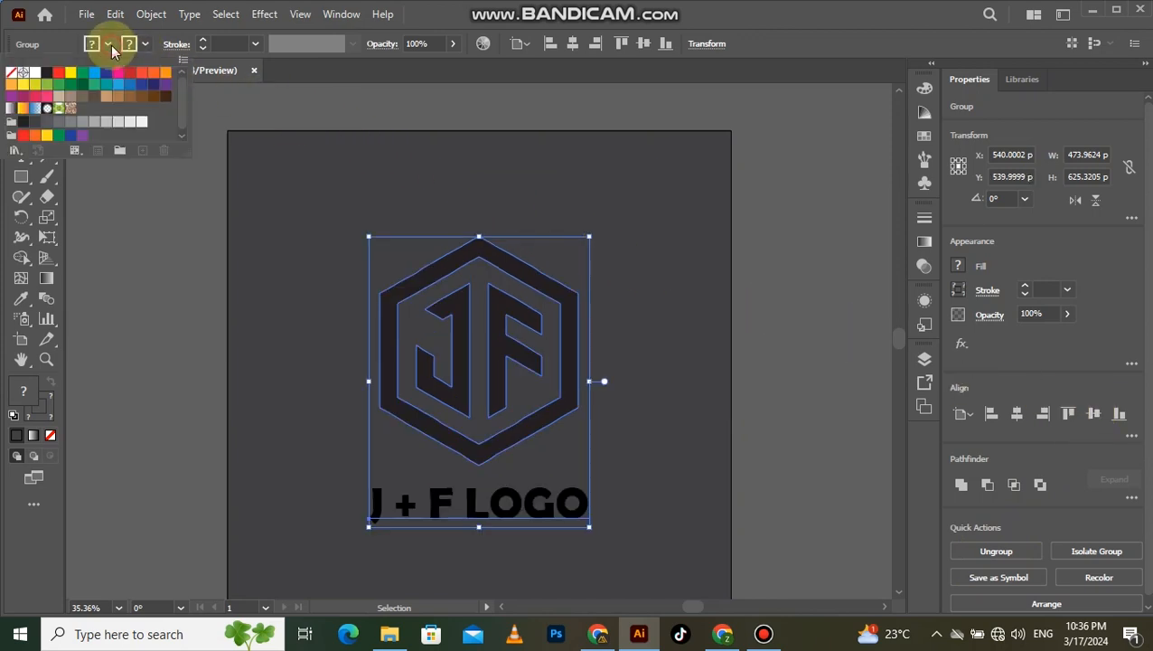
click(164, 73)
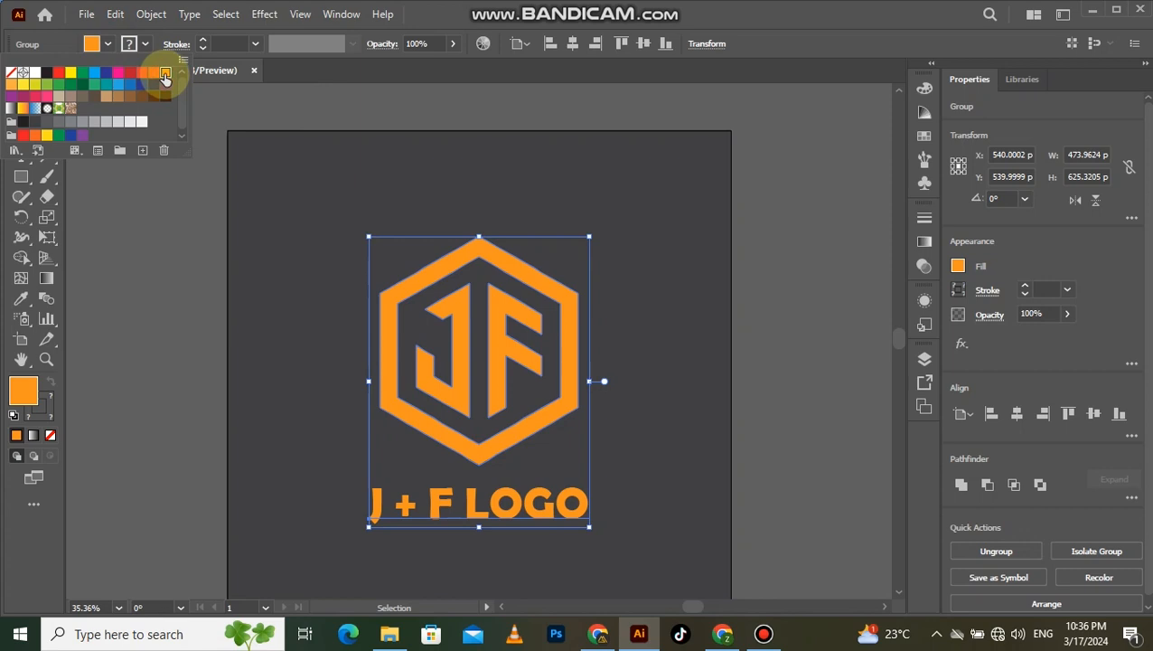
click(184, 276)
click(184, 276)
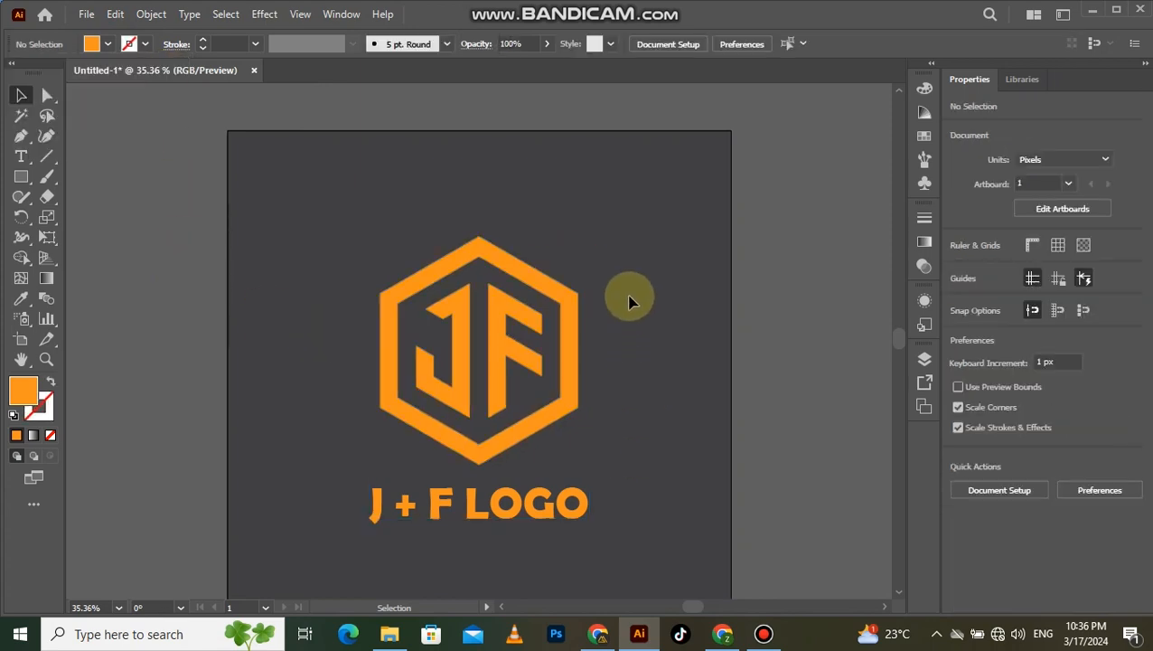
- Apply a Drop Shadow effect to the logo group with Multiply mode, 75% opacity, 7 px X and Y offsets and 5 px blur
click(475, 528)
scroll(472, 524, down, 1)
key(v)
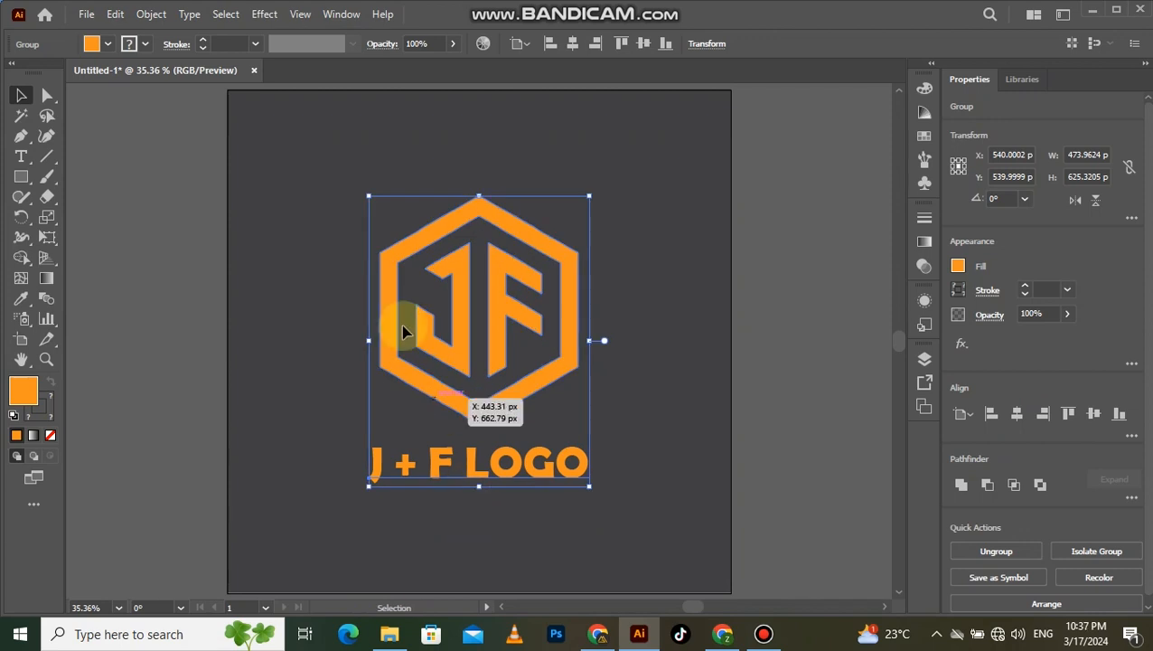
click(264, 15)
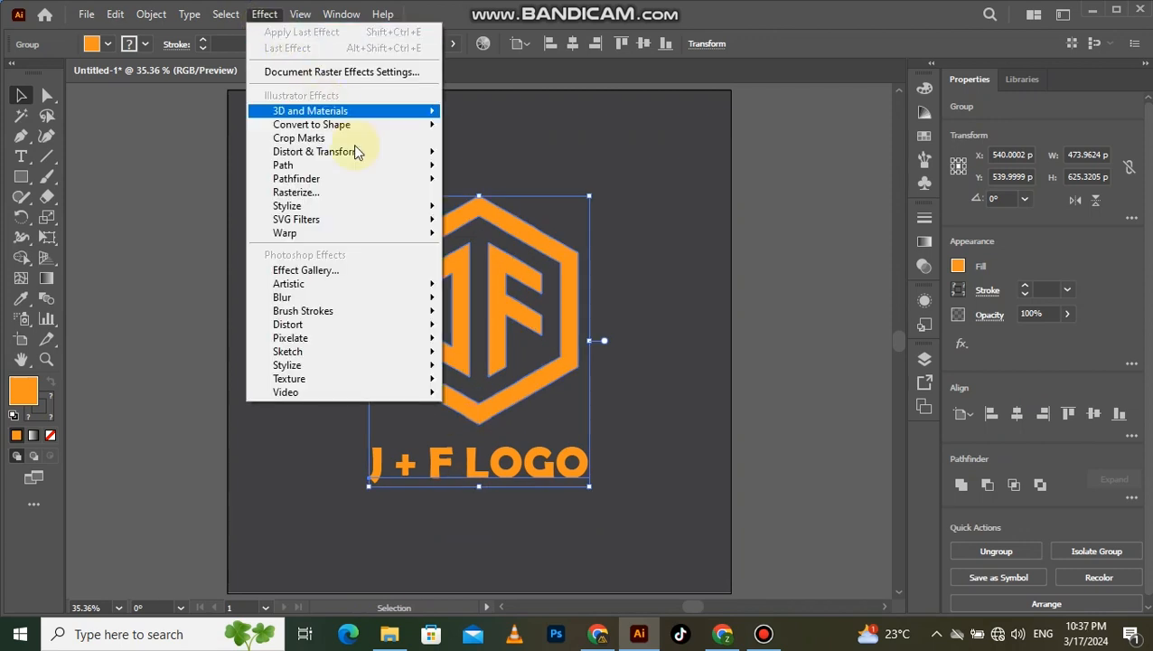
mouse_move(399, 208)
click(501, 210)
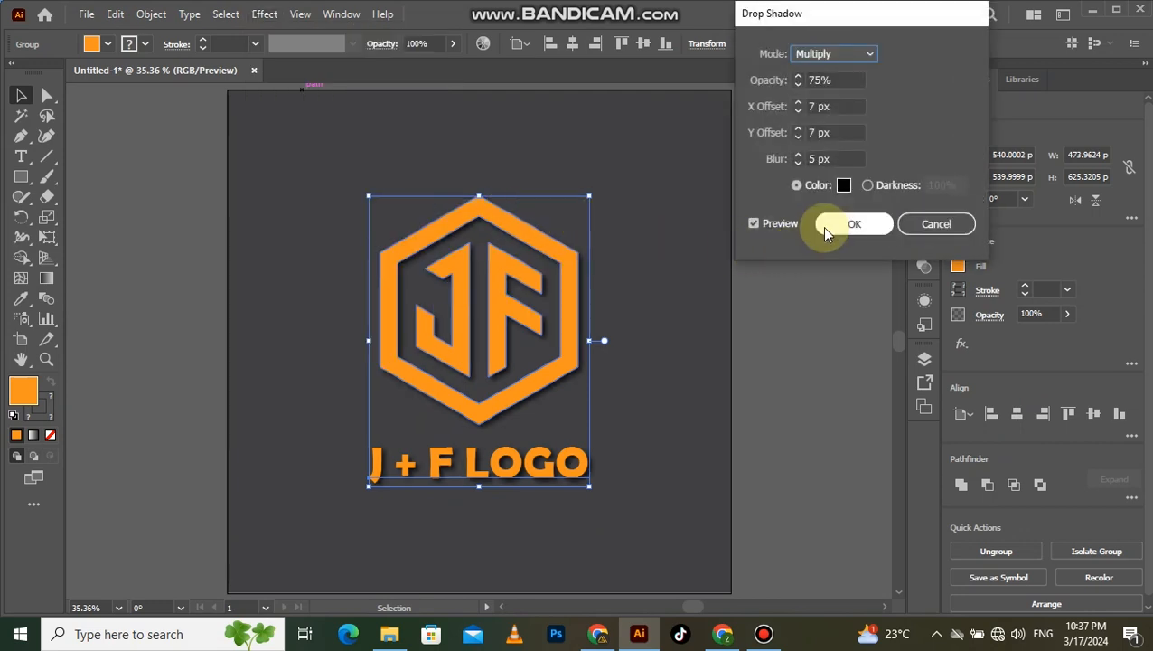
click(828, 226)
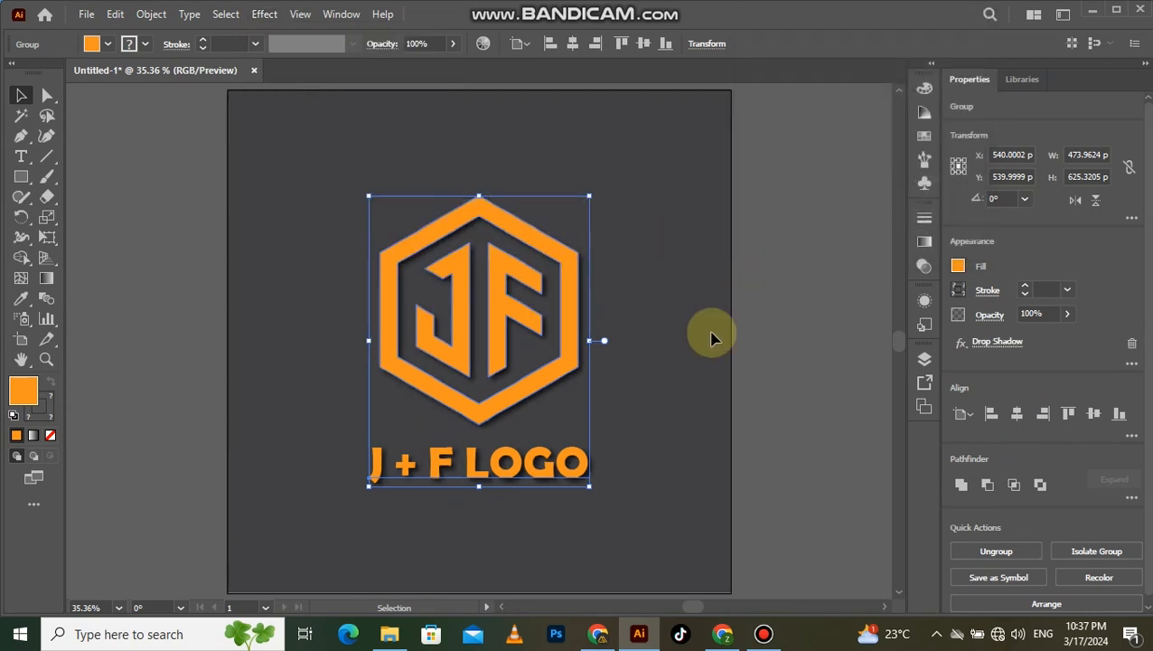
click(673, 359)
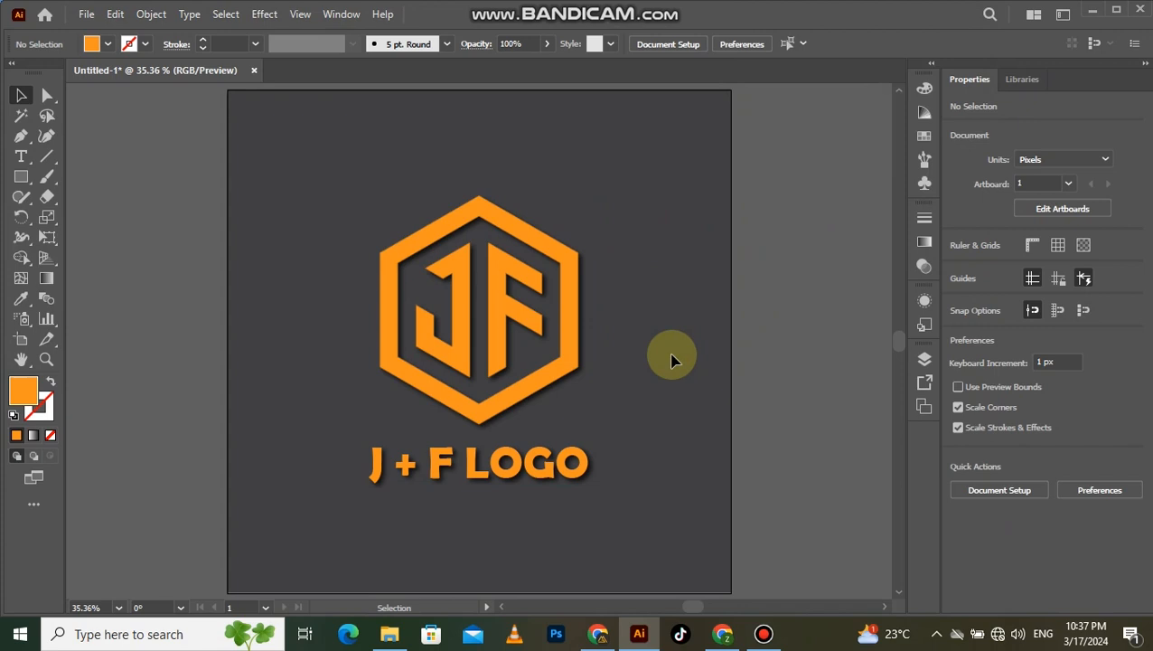